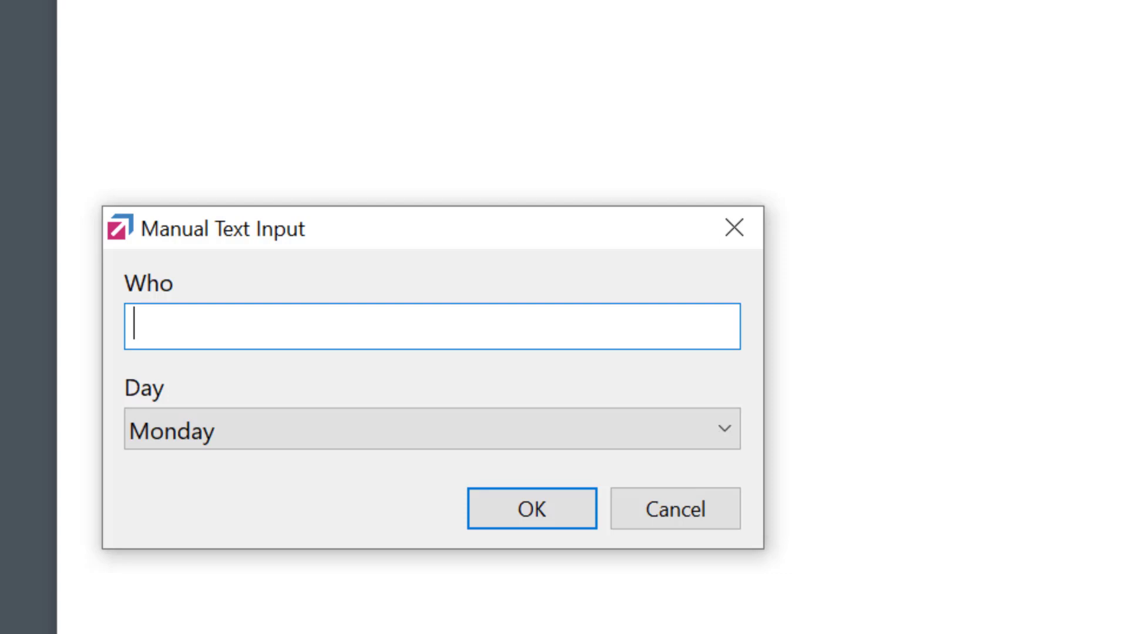
Step: Answer the phrase prompt with a customer name and Thursday as the day to expand the meeting note
{"action": "type", "text": "Steven"}
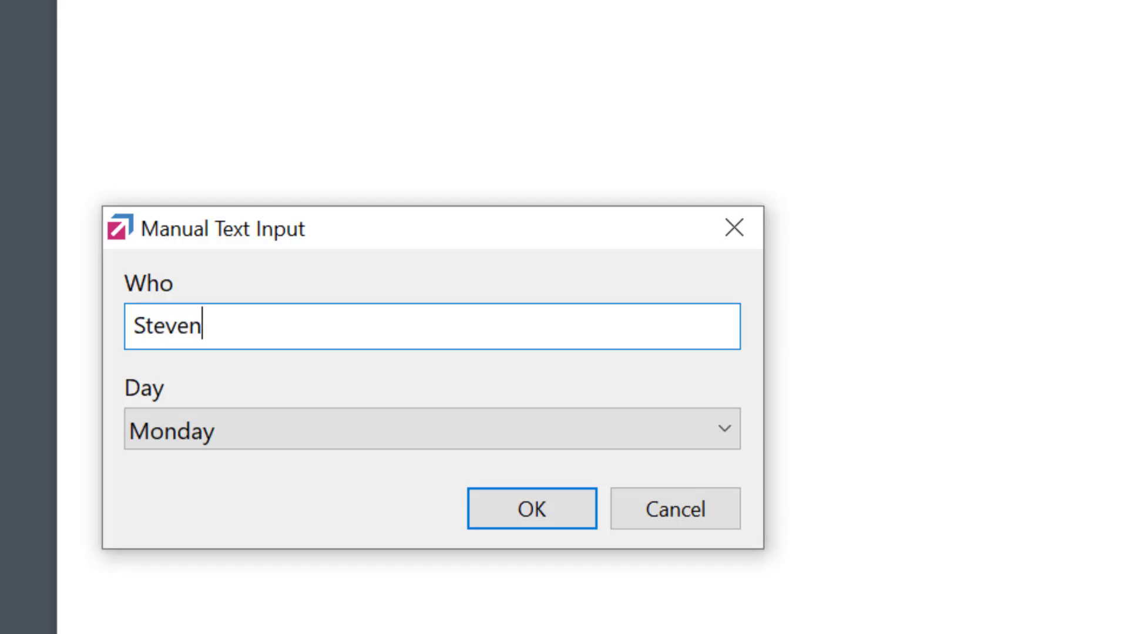
{"action": "left_click", "coordinate": [324, 426]}
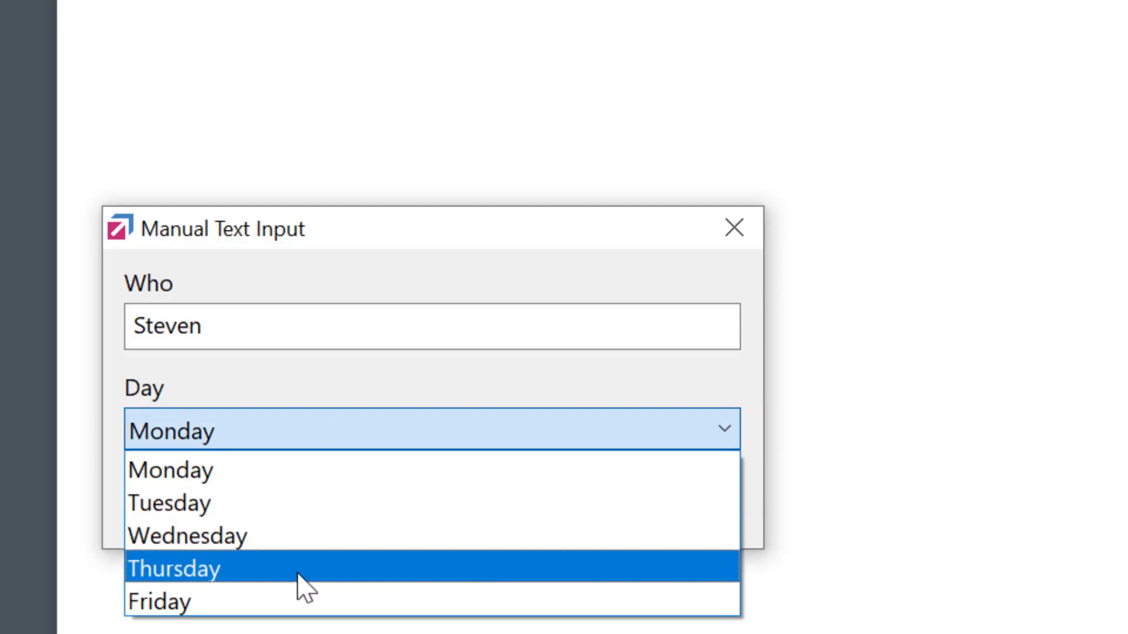
{"action": "left_click", "coordinate": [304, 581]}
{"action": "left_click", "coordinate": [493, 516]}
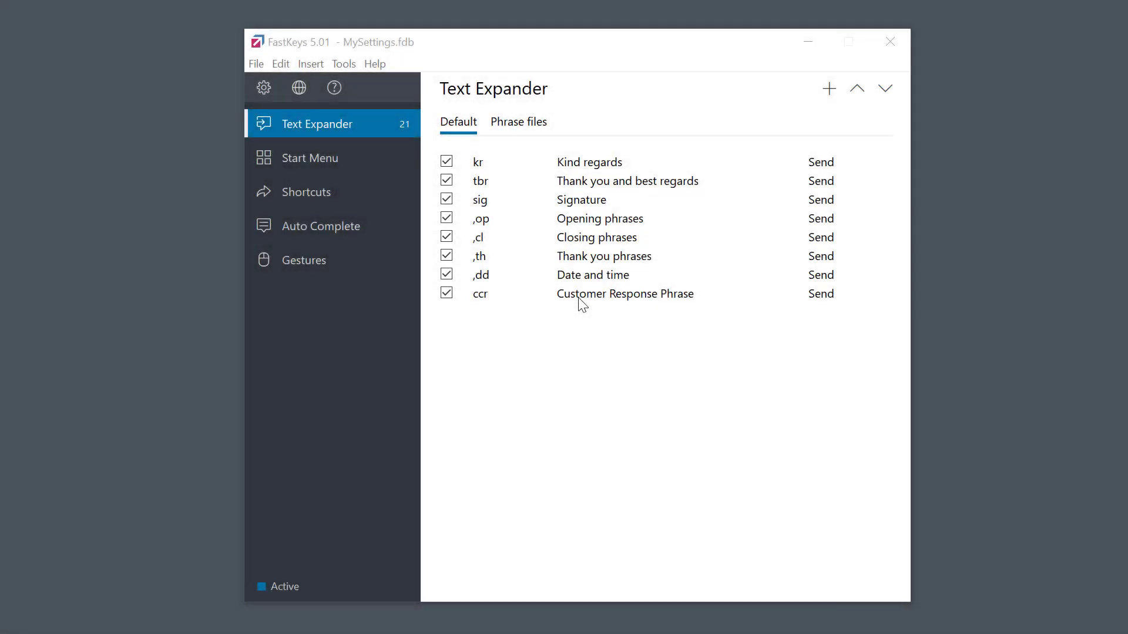
Step: Create a new phrase holding the pasted customer email template and select the word Customer
{"action": "left_click", "coordinate": [829, 89]}
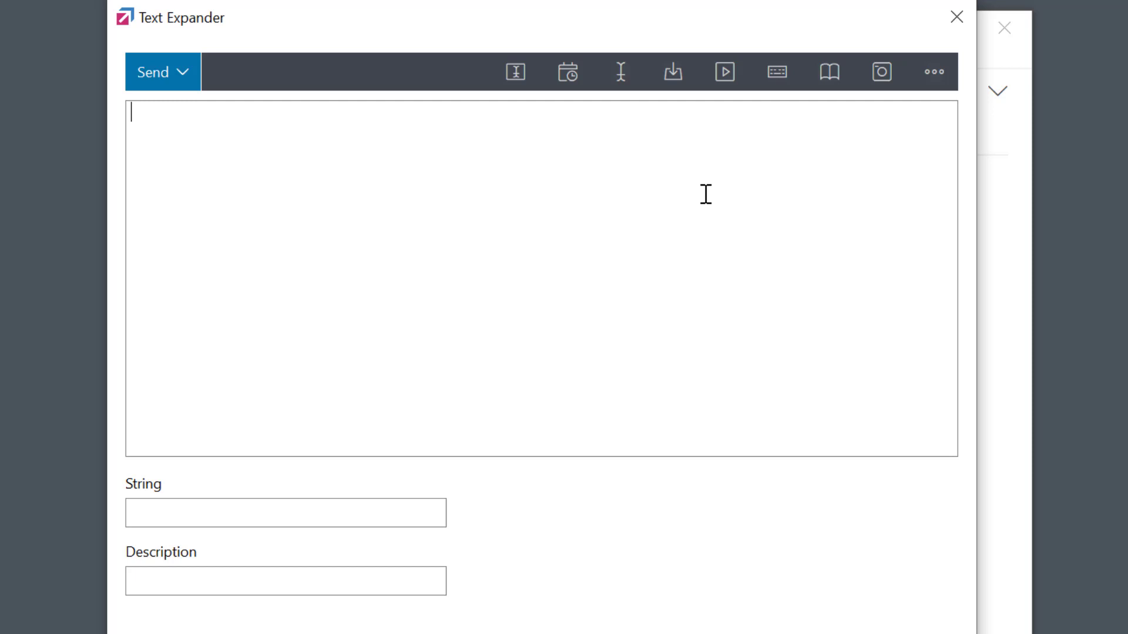
{"action": "type", "text": "Dear Customer,  Thank you for your query about our beauty products. In response to your question, the total cost for the selected products would be $XXX. I have attached a detailed product catalogue to this email.  With this order we are also including a free [skin care package or eye care package or hair treatment] gift as a show of appreciation.  It would be a pleasure to discuss any specific requirement you have which is not provided in the catalogue.  Thank you for your order.  Kind regards, Robert Real Beauty Company"}
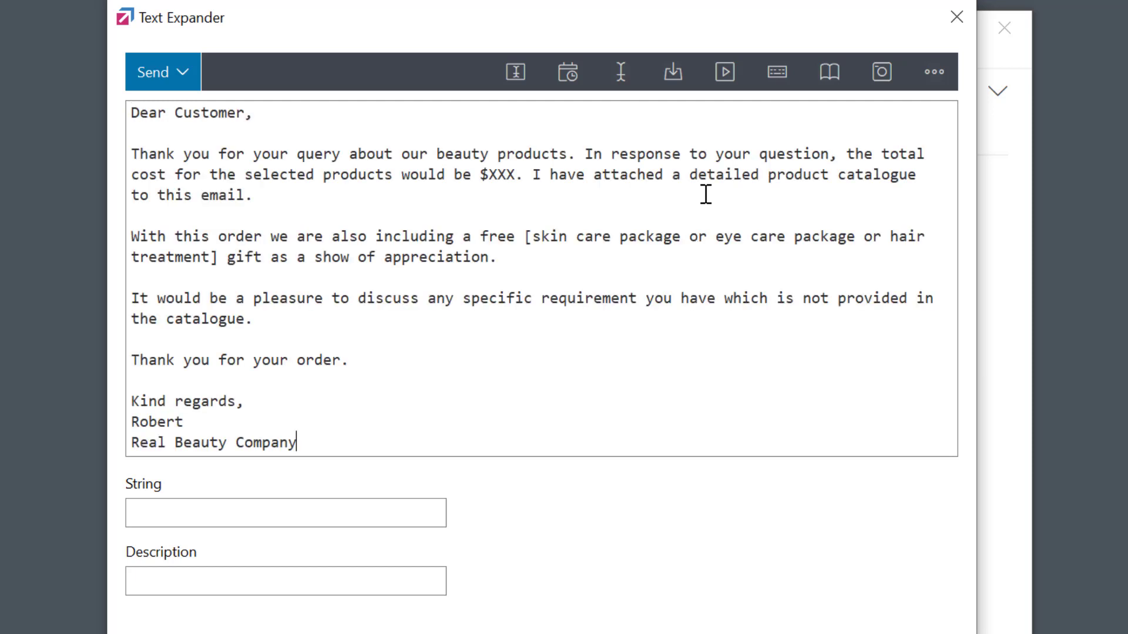
{"action": "double_click", "coordinate": [206, 112]}
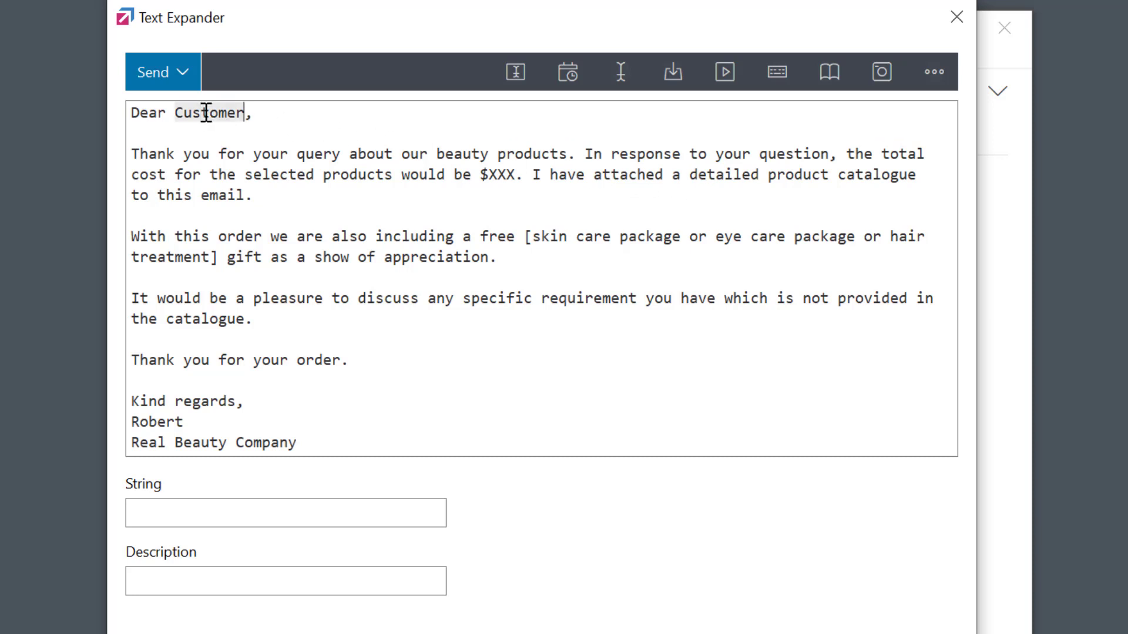
Step: Replace Customer with a Manual Text Input named Customer, format None, giving %INPUT_Customer%
{"action": "left_click", "coordinate": [515, 72]}
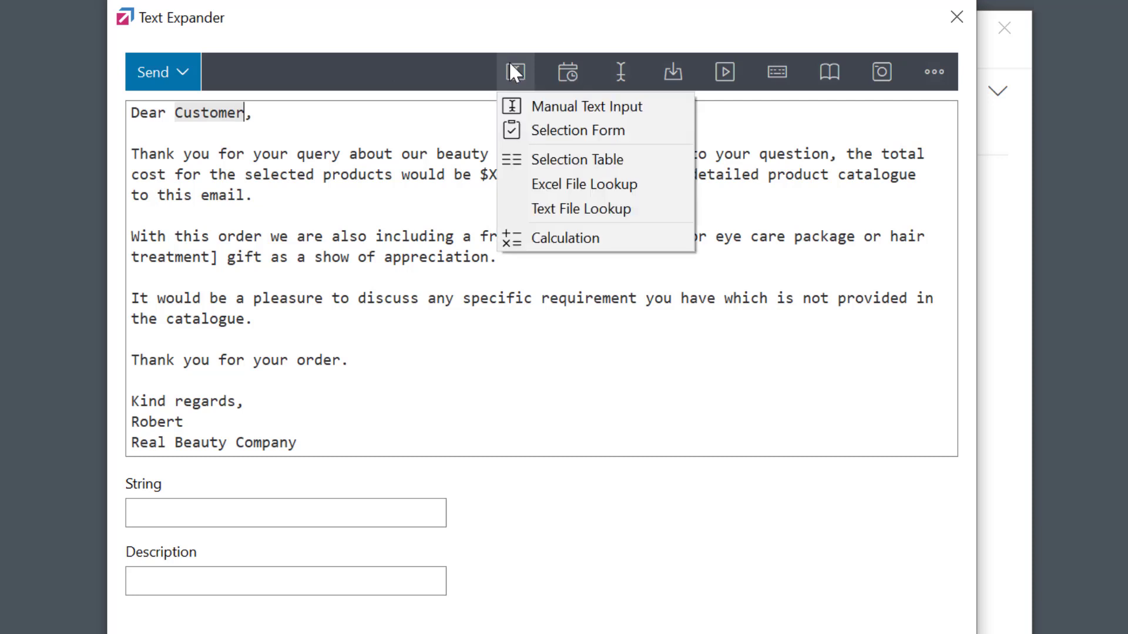
{"action": "key", "text": "Down"}
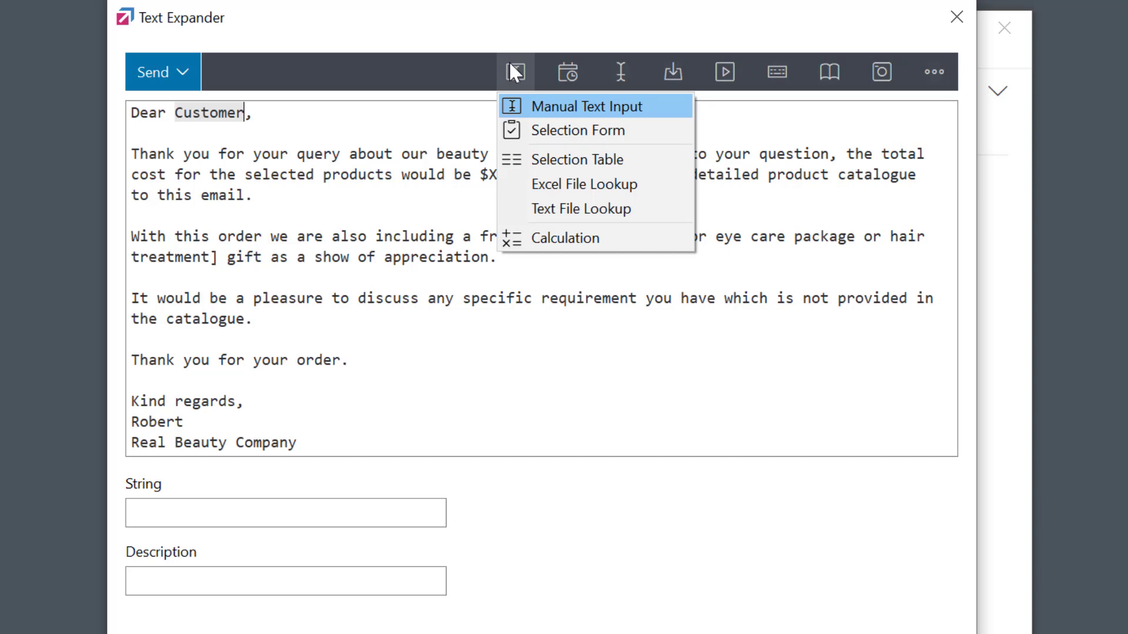
{"action": "left_click", "coordinate": [538, 106]}
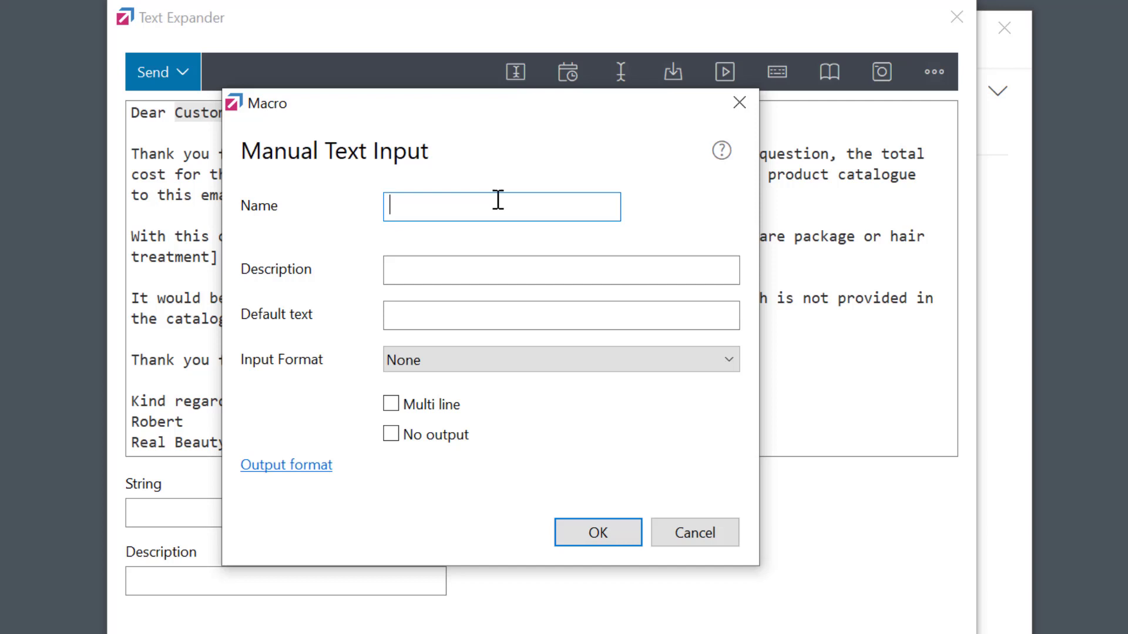
{"action": "type", "text": "Custo"}
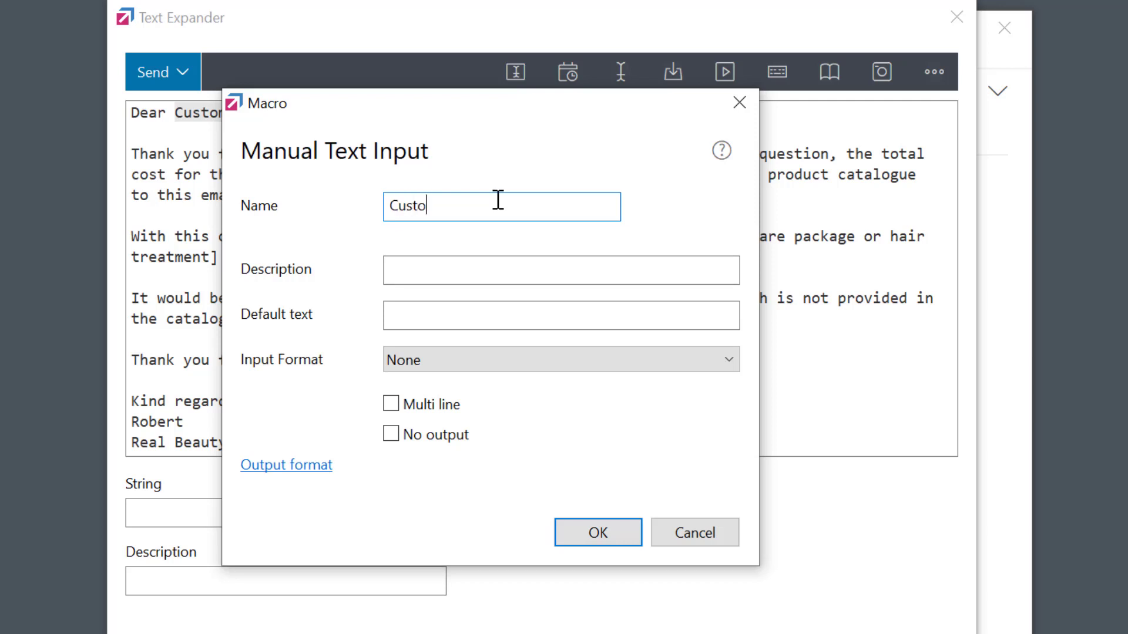
{"action": "type", "text": "mer"}
{"action": "left_click", "coordinate": [475, 361]}
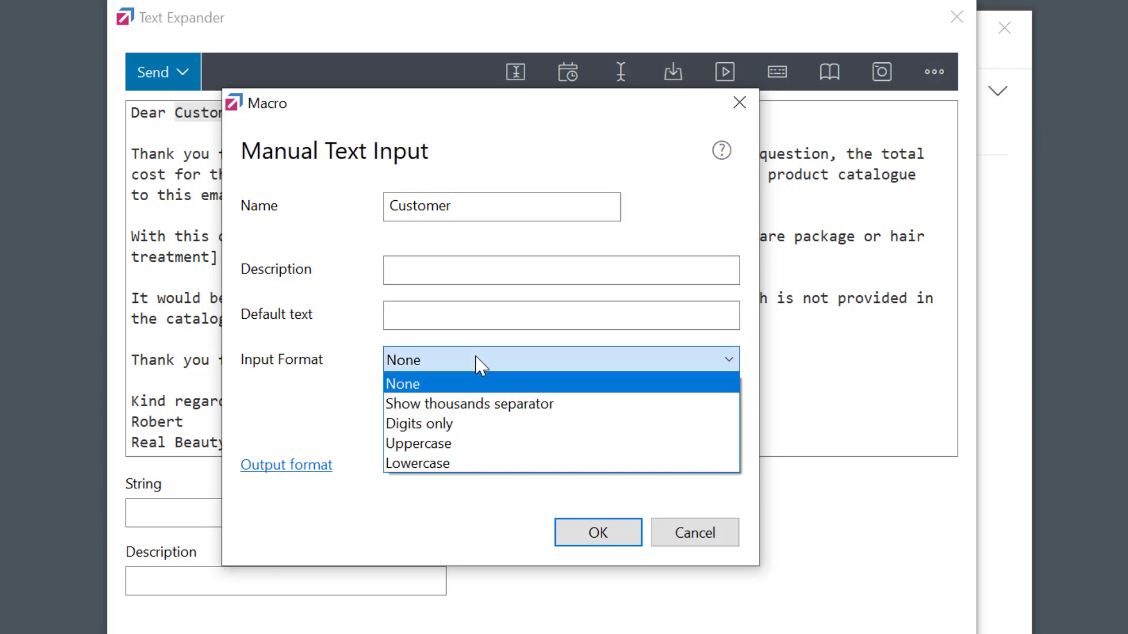
{"action": "left_click", "coordinate": [476, 359]}
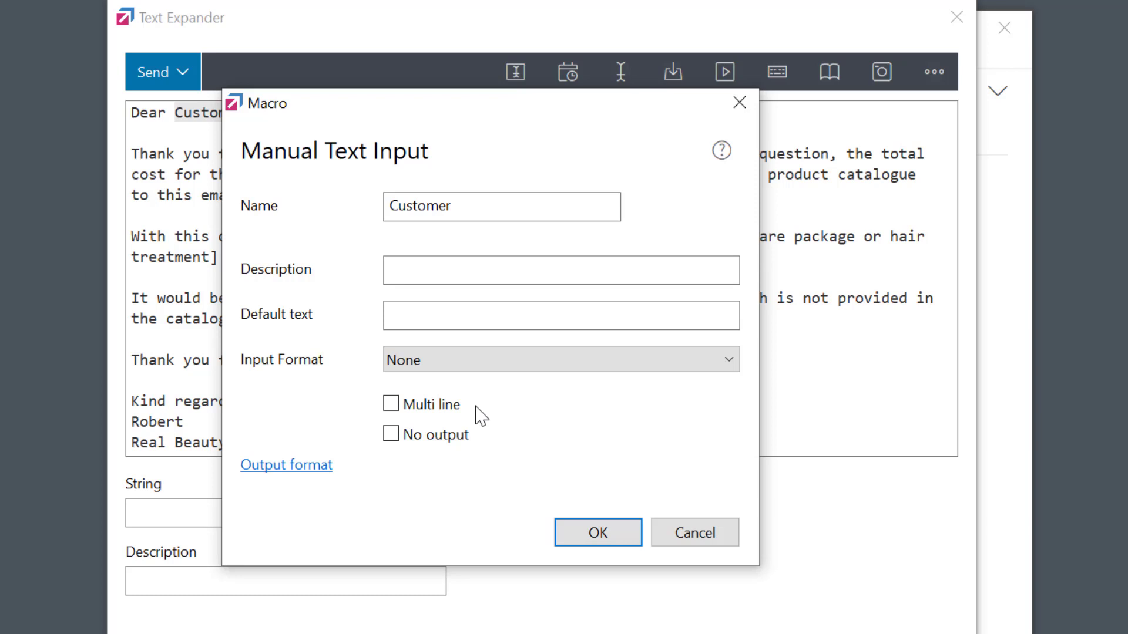
{"action": "left_click", "coordinate": [596, 534]}
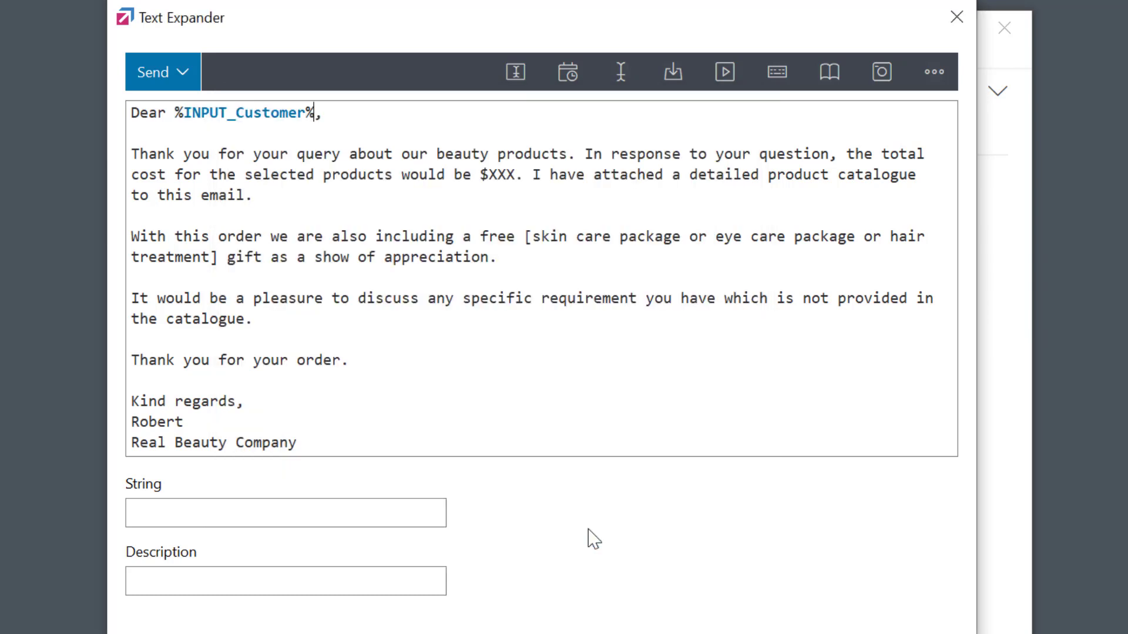
Step: Give the Customer input field the description 'Customer Name'
{"action": "double_click", "coordinate": [219, 113]}
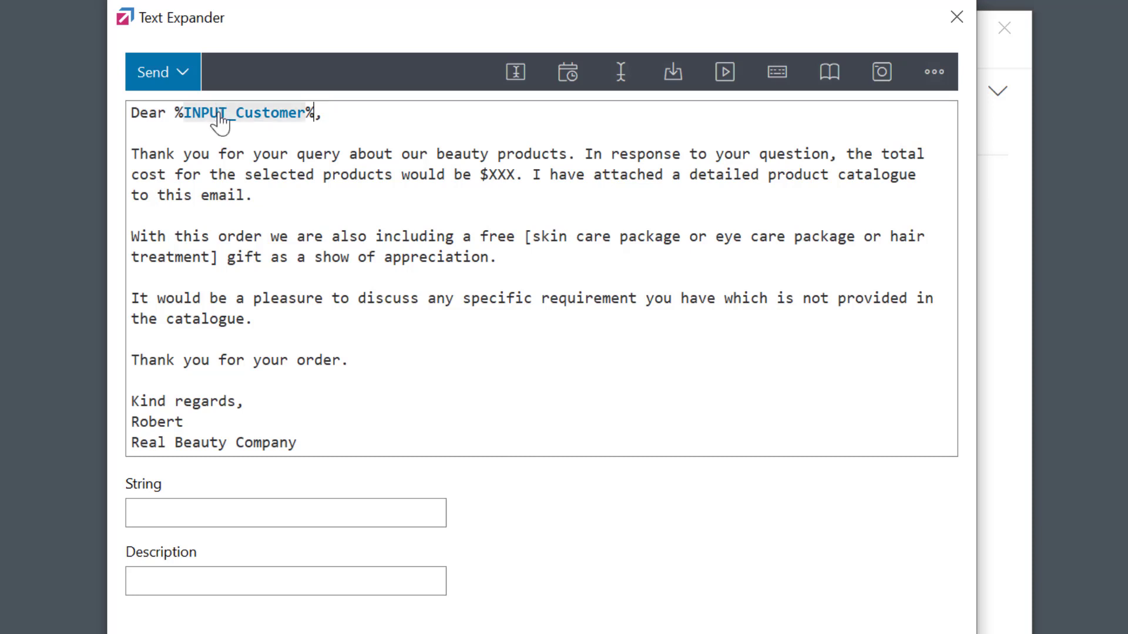
{"action": "double_click", "coordinate": [220, 115]}
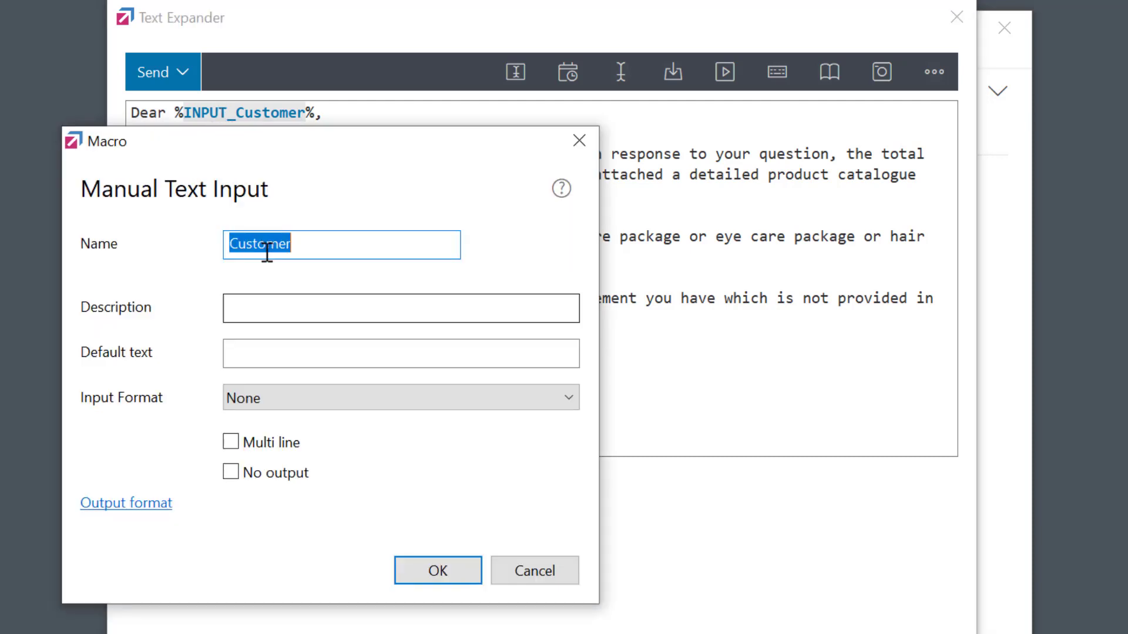
{"action": "left_click", "coordinate": [285, 306]}
{"action": "type", "text": "Customer Name"}
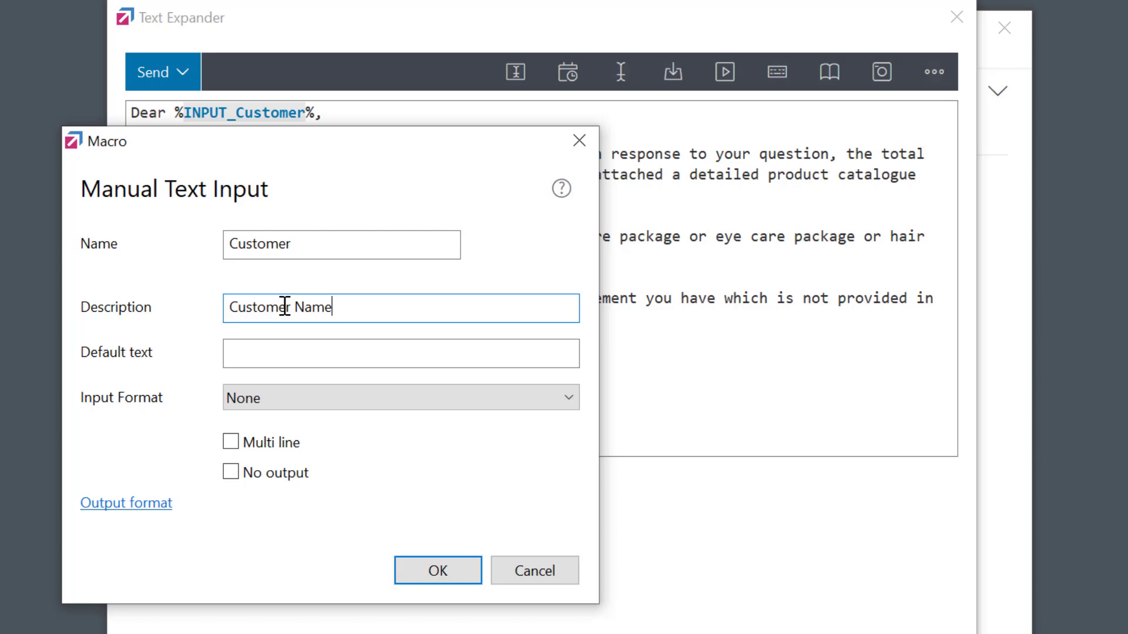
{"action": "left_click", "coordinate": [446, 569]}
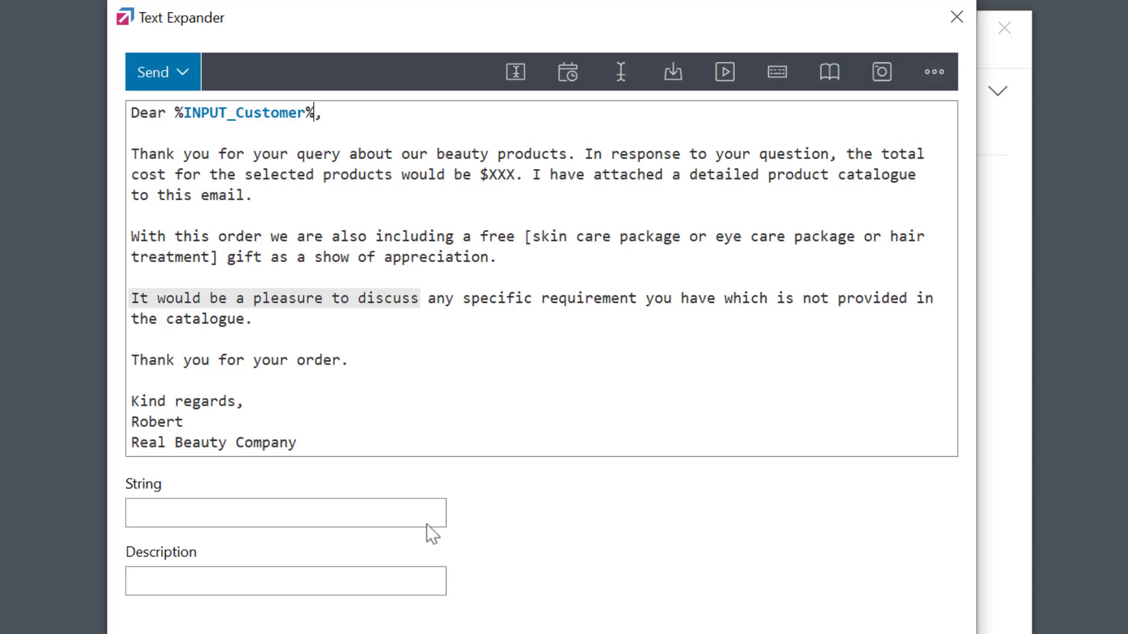
Step: Start the paragraph with the pasted field so it reads '%INPUT_Customer%, it would be a pleasure…'
{"action": "left_click_drag", "start_coordinate": [174, 114], "coordinate": [312, 113]}
{"action": "key", "text": "ctrl+c"}
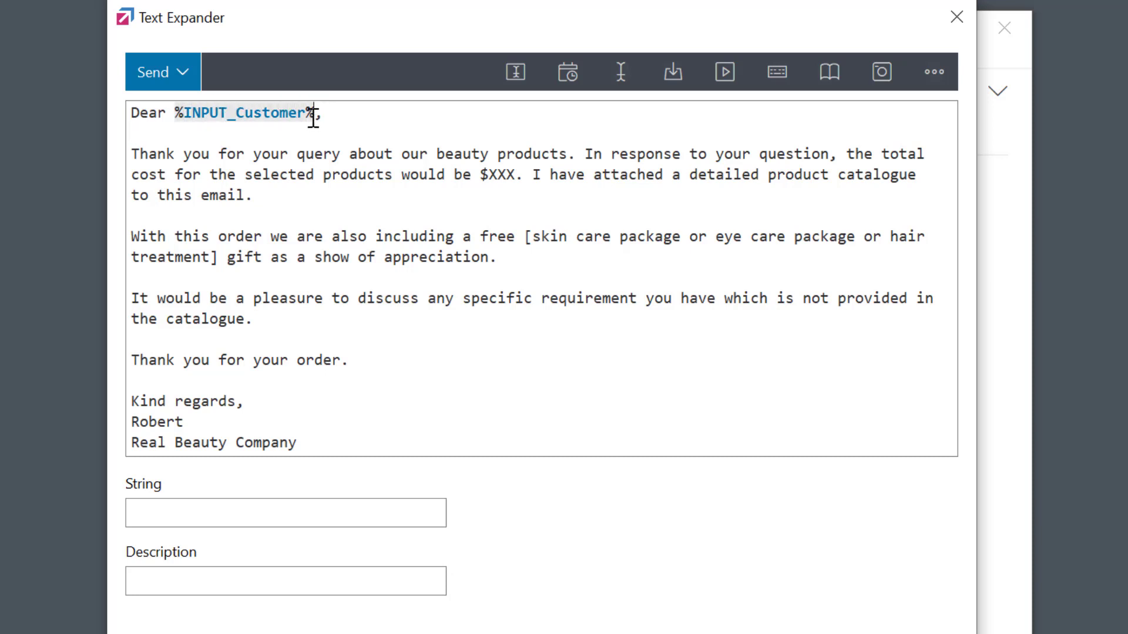
{"action": "left_click", "coordinate": [132, 298]}
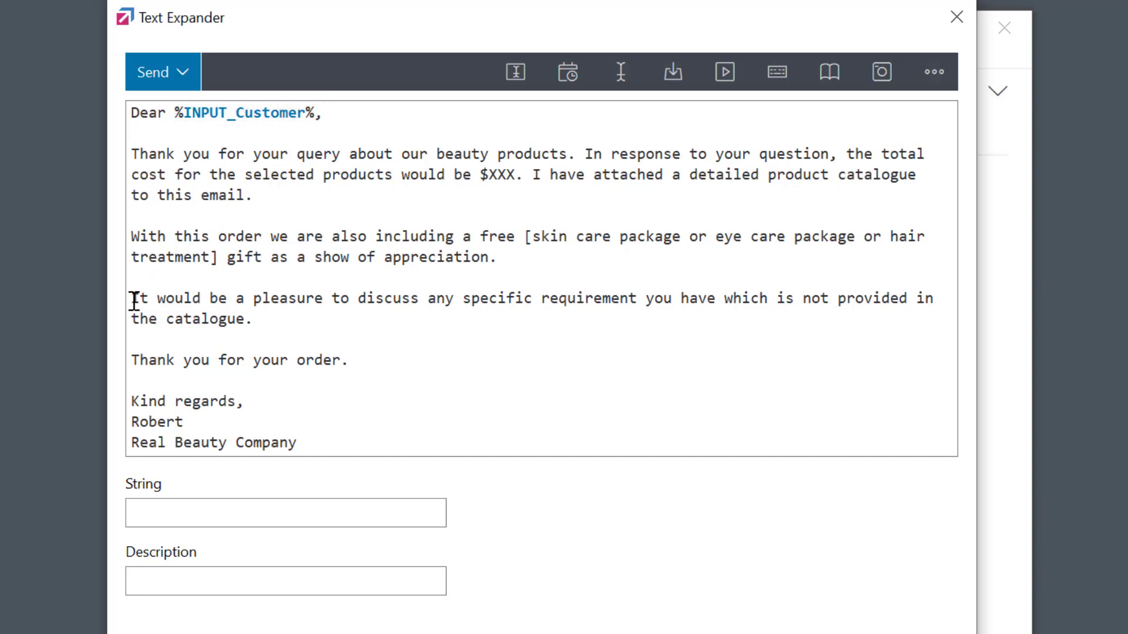
{"action": "key", "text": "ctrl+v"}
{"action": "type", "text": ","}
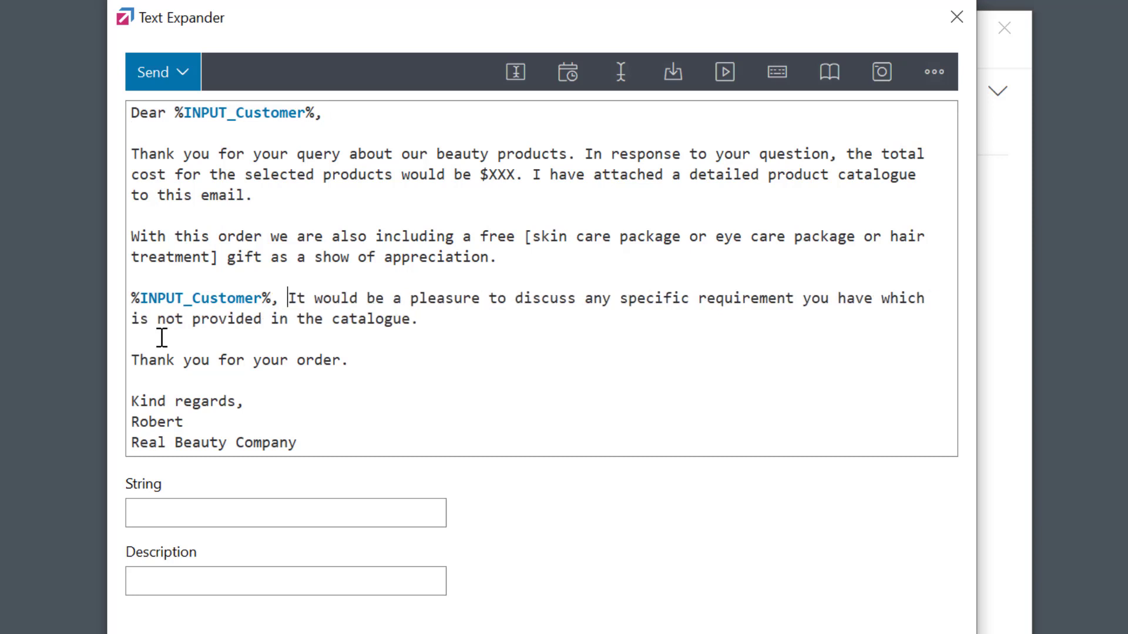
{"action": "key", "text": "Delete"}
{"action": "type", "text": "i"}
Step: Replace XXX with a Price input described 'Total Price', formatted with thousands separator
{"action": "double_click", "coordinate": [505, 176]}
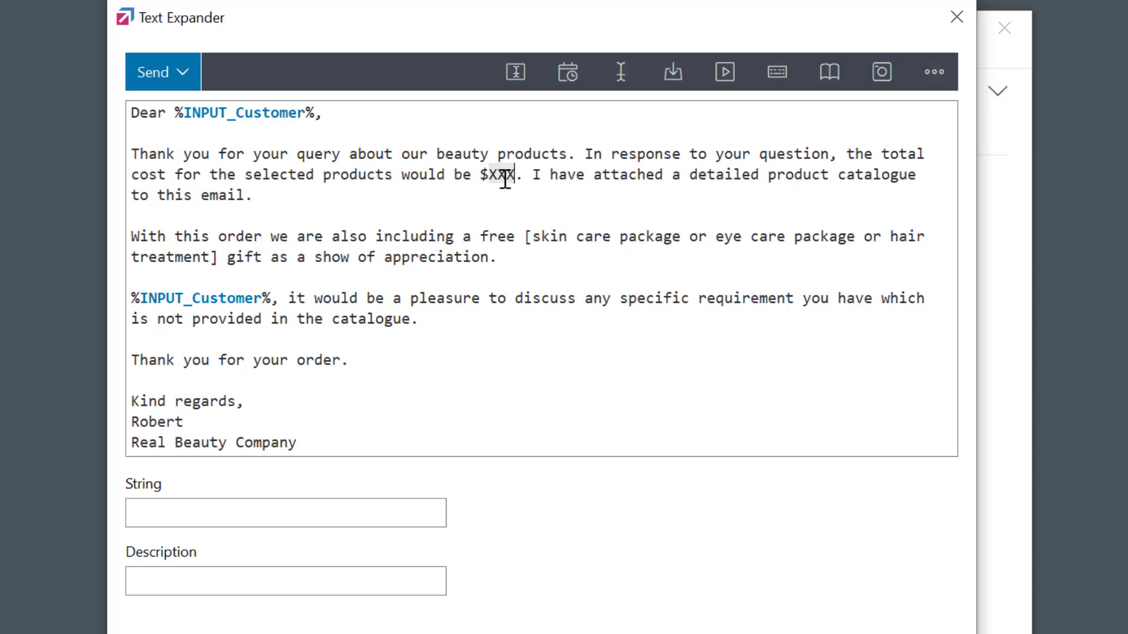
{"action": "left_click", "coordinate": [526, 82]}
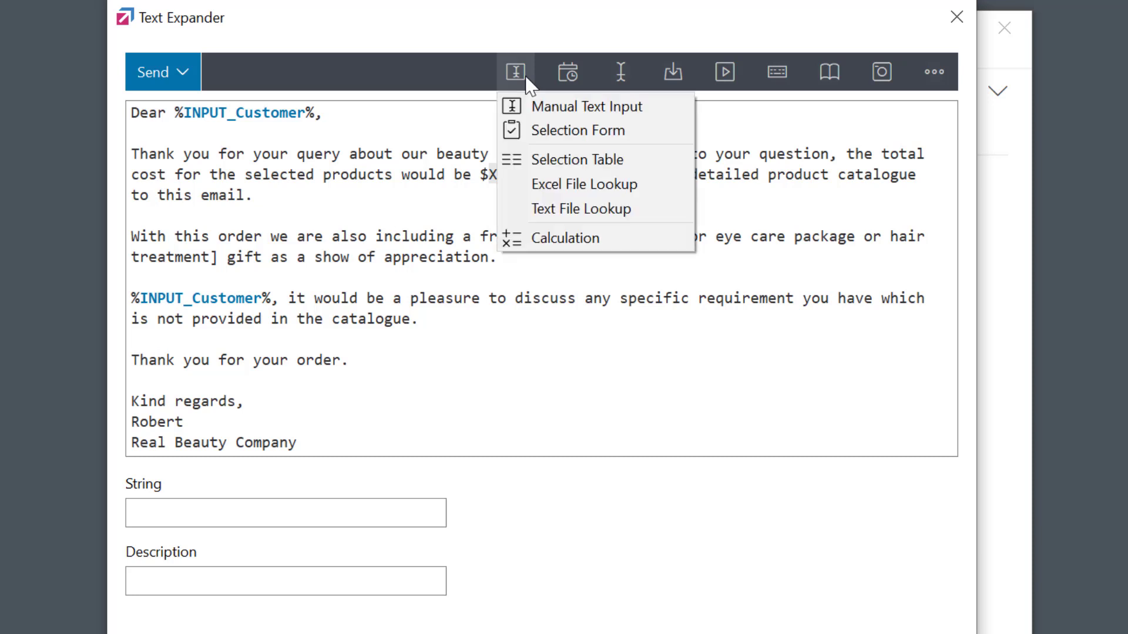
{"action": "left_click", "coordinate": [538, 107]}
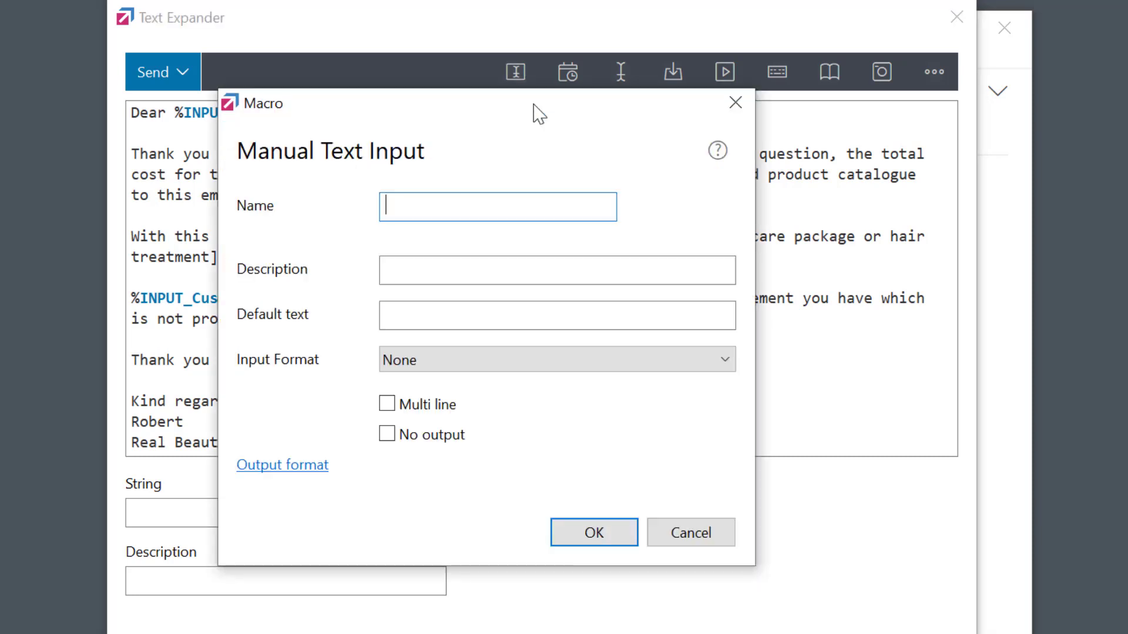
{"action": "type", "text": "Price"}
{"action": "key", "text": "Tab"}
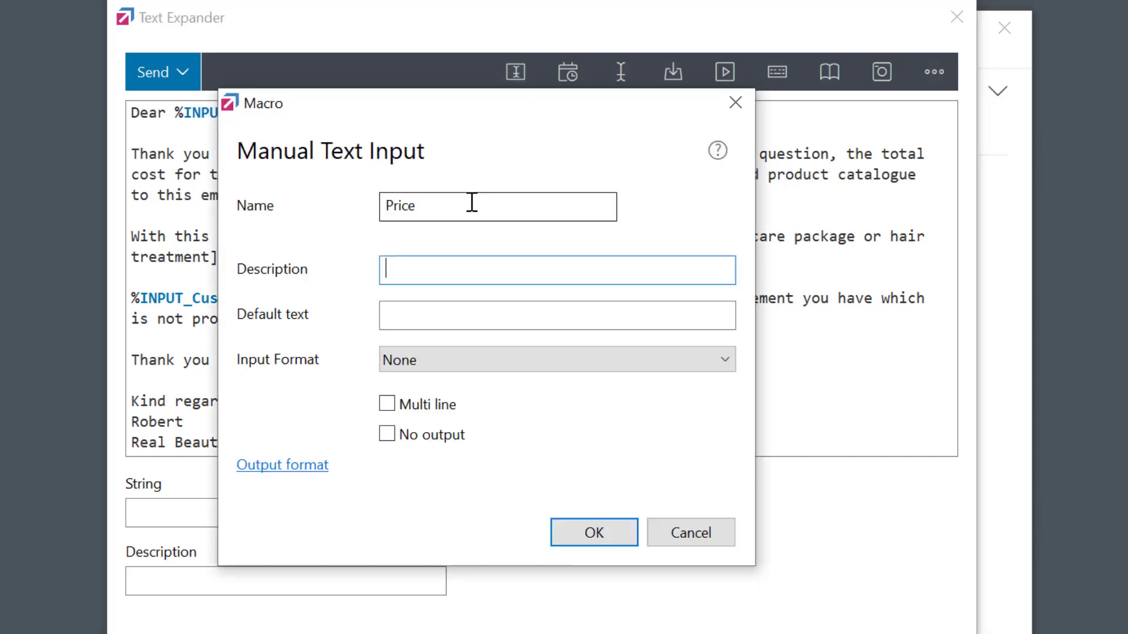
{"action": "type", "text": "Total Price"}
{"action": "left_click", "coordinate": [461, 368]}
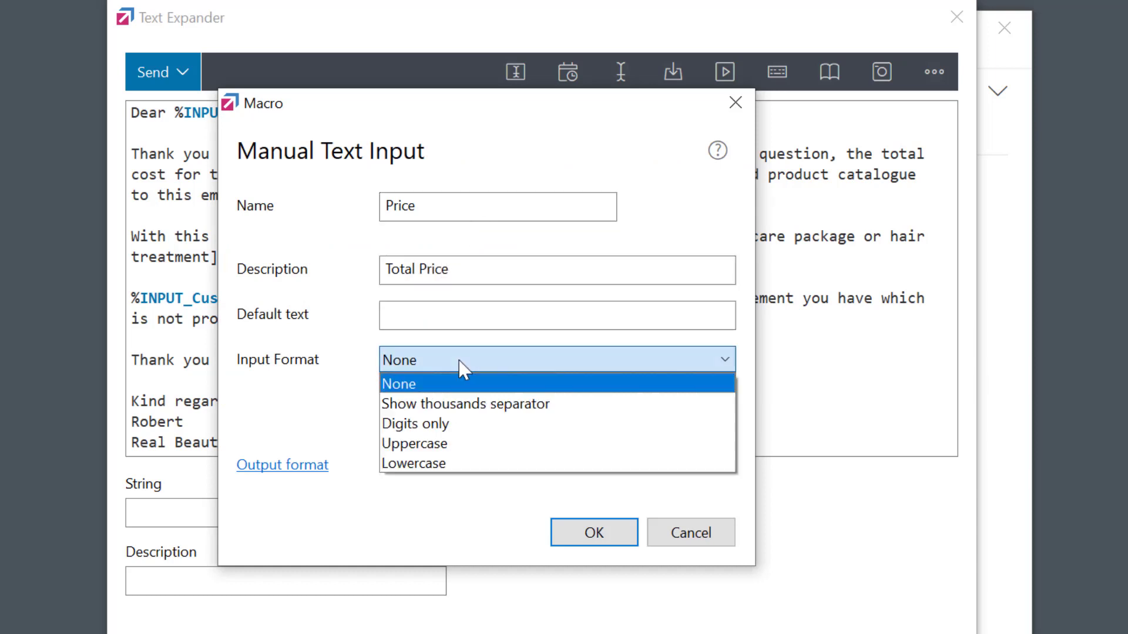
{"action": "left_click", "coordinate": [458, 404]}
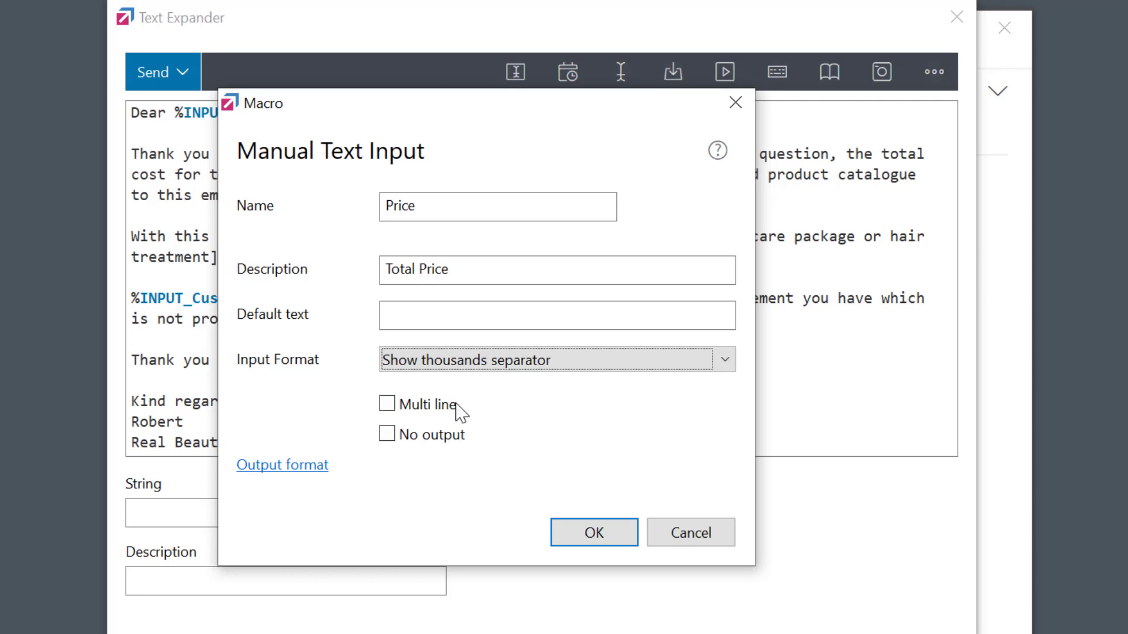
{"action": "left_click", "coordinate": [587, 533]}
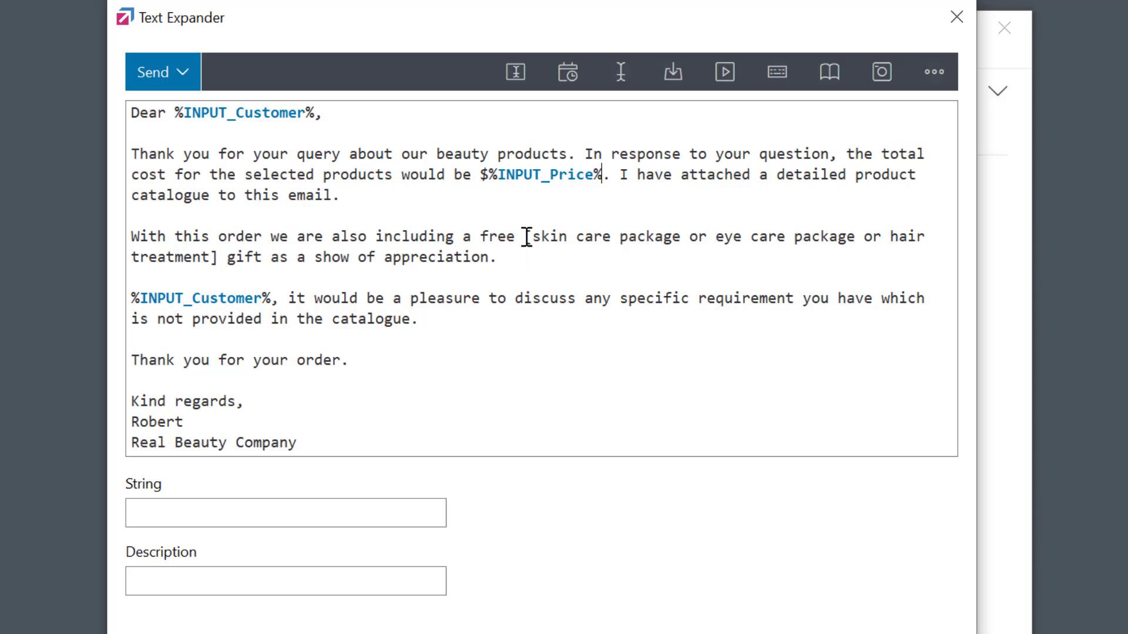
Step: Set up a Gift list-box selection form described 'Select a Gift' for the bracketed options
{"action": "left_click_drag", "start_coordinate": [526, 237], "coordinate": [217, 258]}
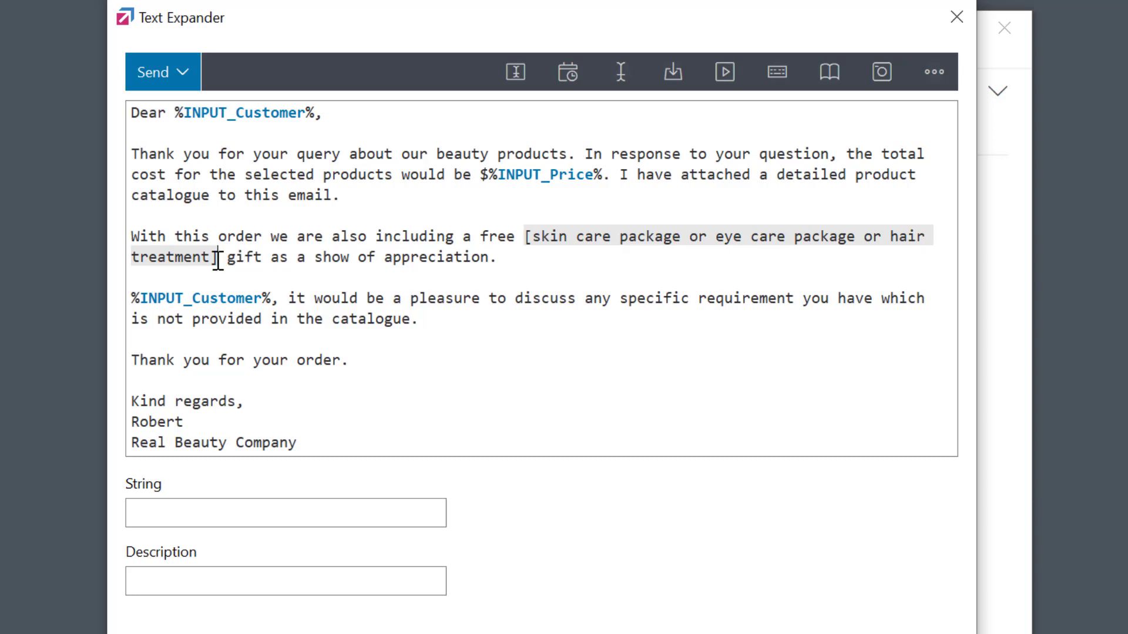
{"action": "left_click", "coordinate": [527, 87]}
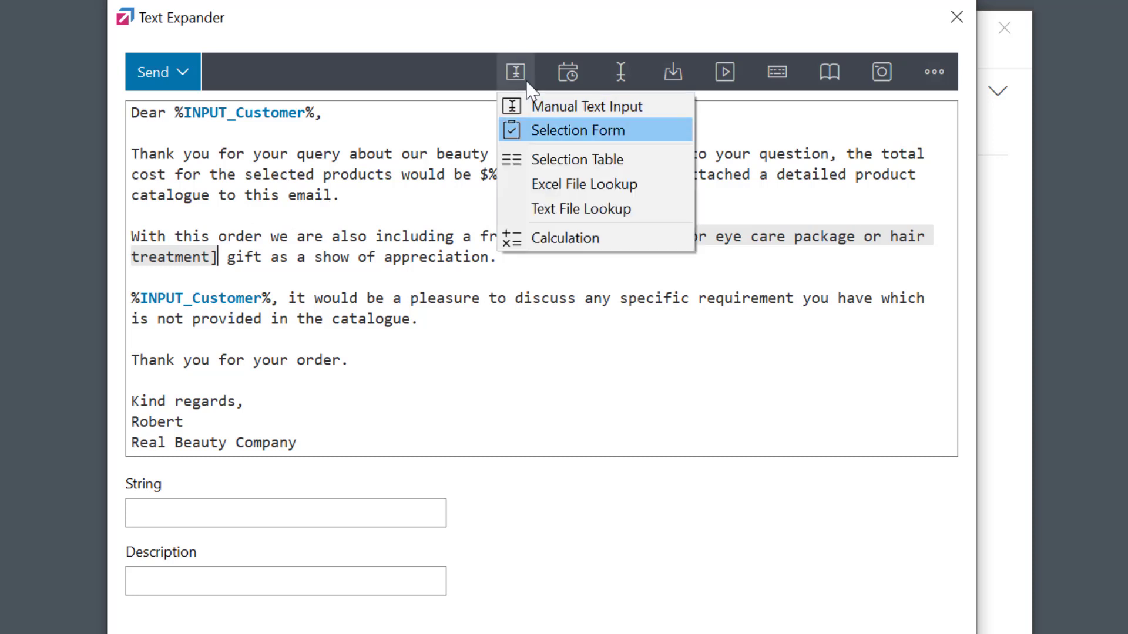
{"action": "left_click", "coordinate": [548, 128]}
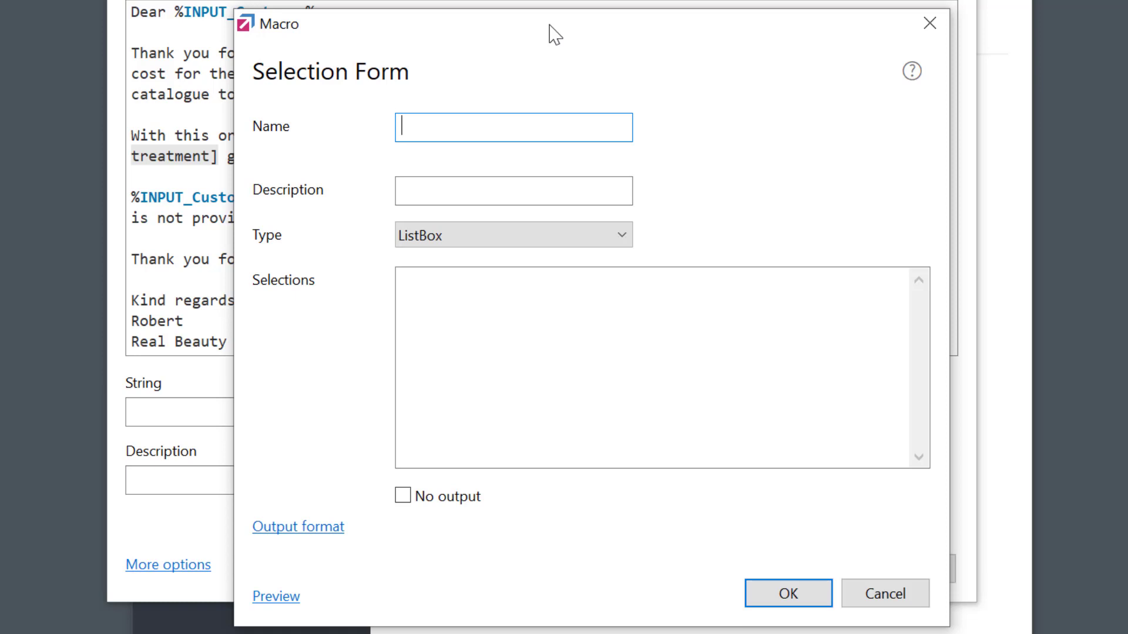
{"action": "type", "text": "Gift"}
{"action": "left_click", "coordinate": [517, 189]}
{"action": "type", "text": "Select a "}
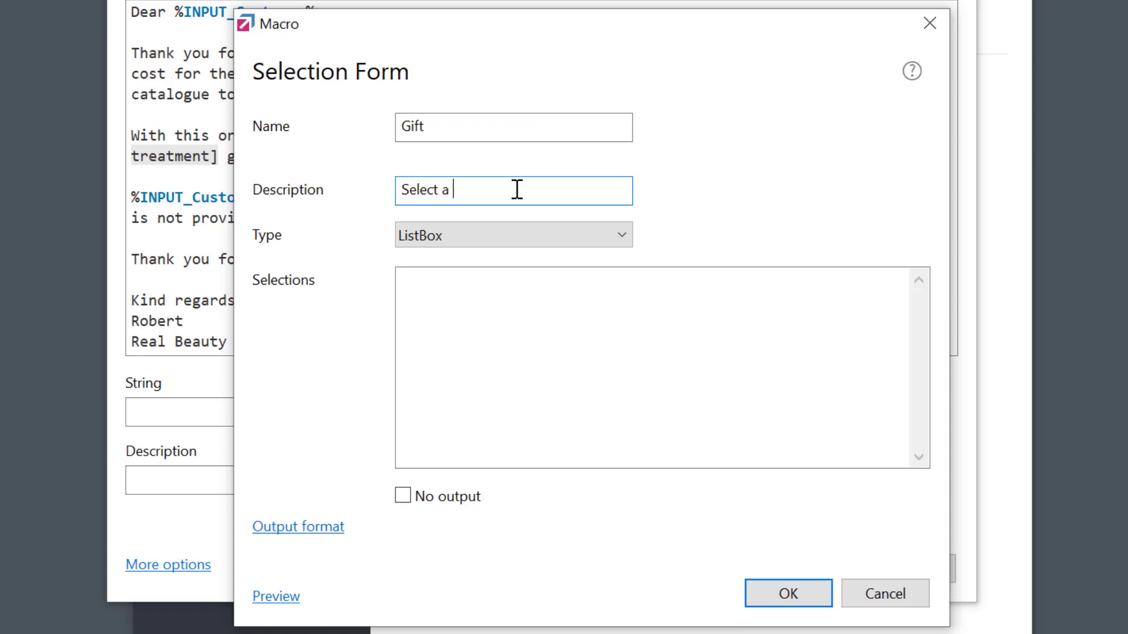
{"action": "type", "text": "Gift"}
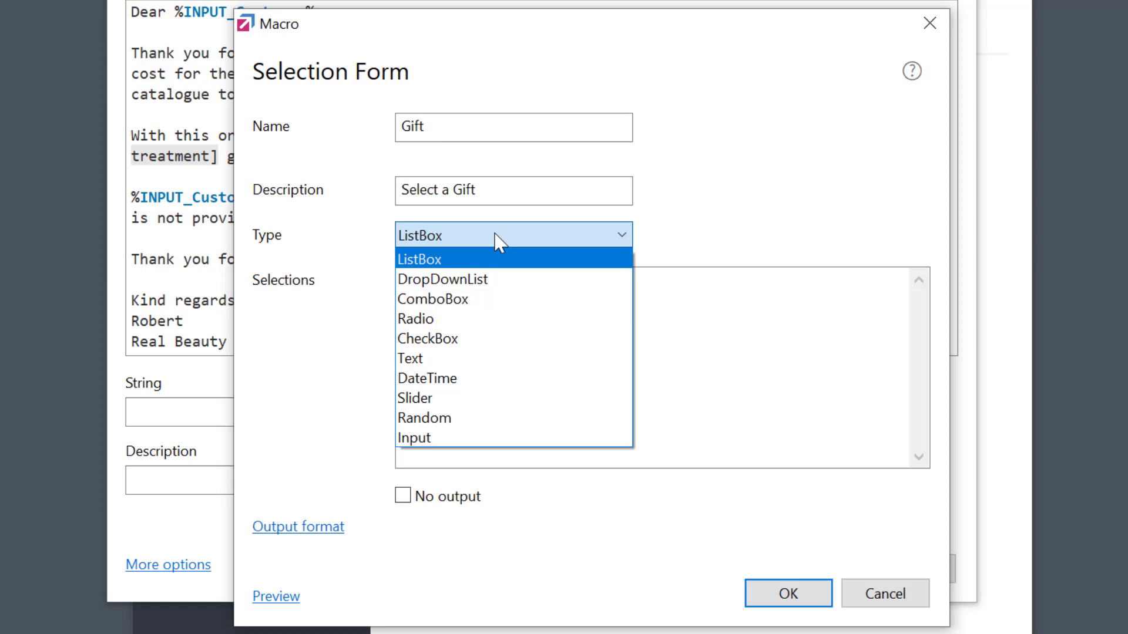
{"action": "left_click", "coordinate": [498, 240]}
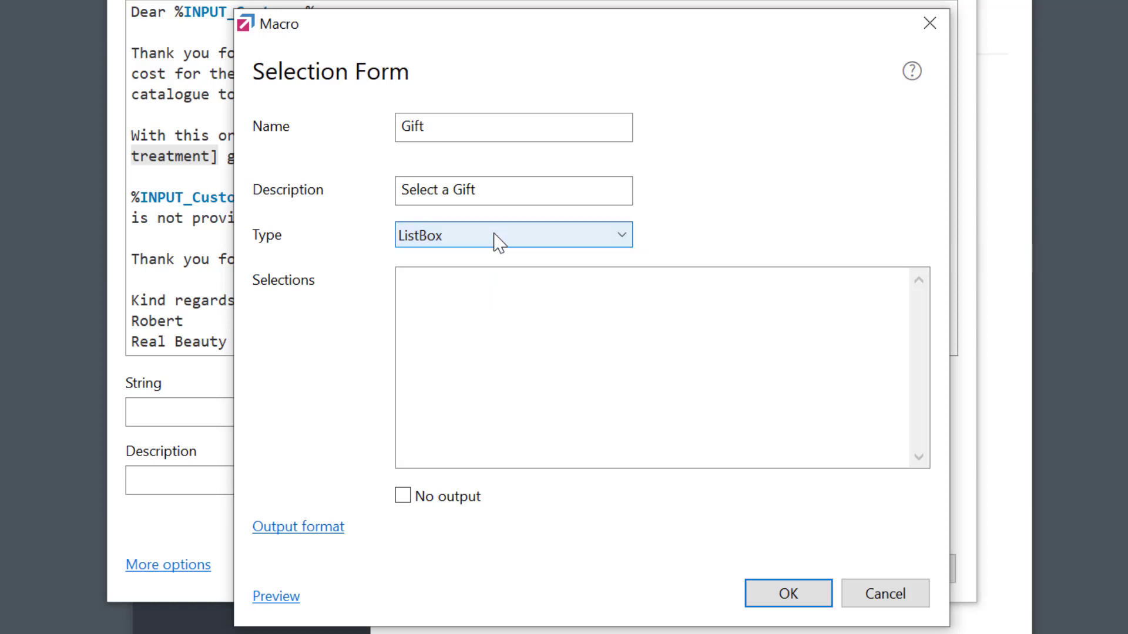
Step: Enter the choices skin care package, eye care package and hair treatment, inserting %SELECT_Gift%
{"action": "left_click", "coordinate": [485, 292]}
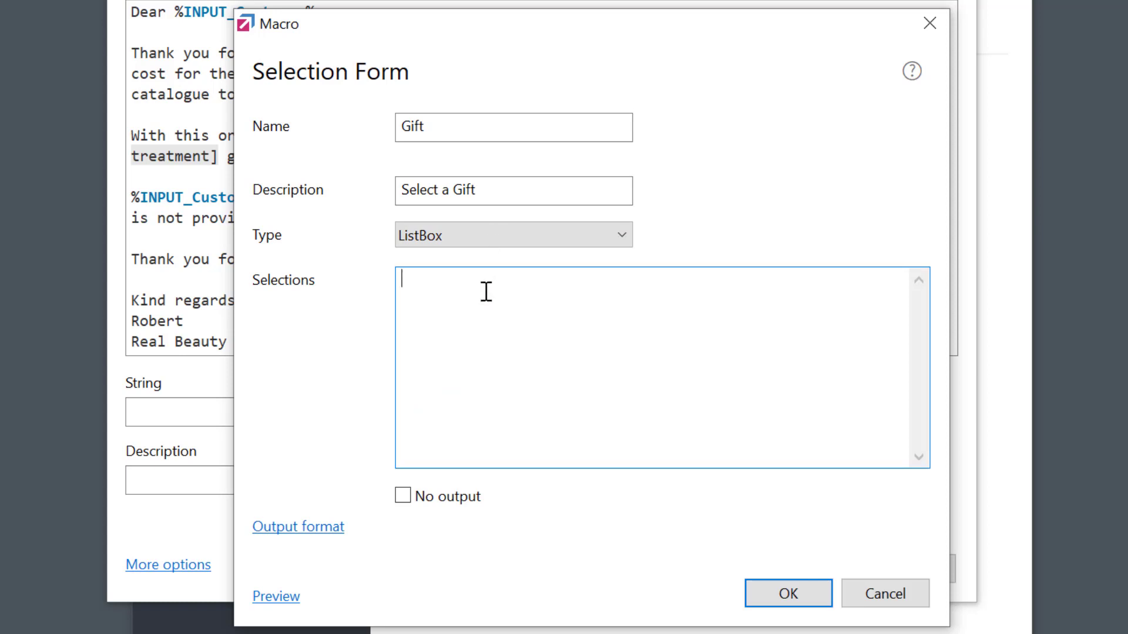
{"action": "type", "text": "skin care package"}
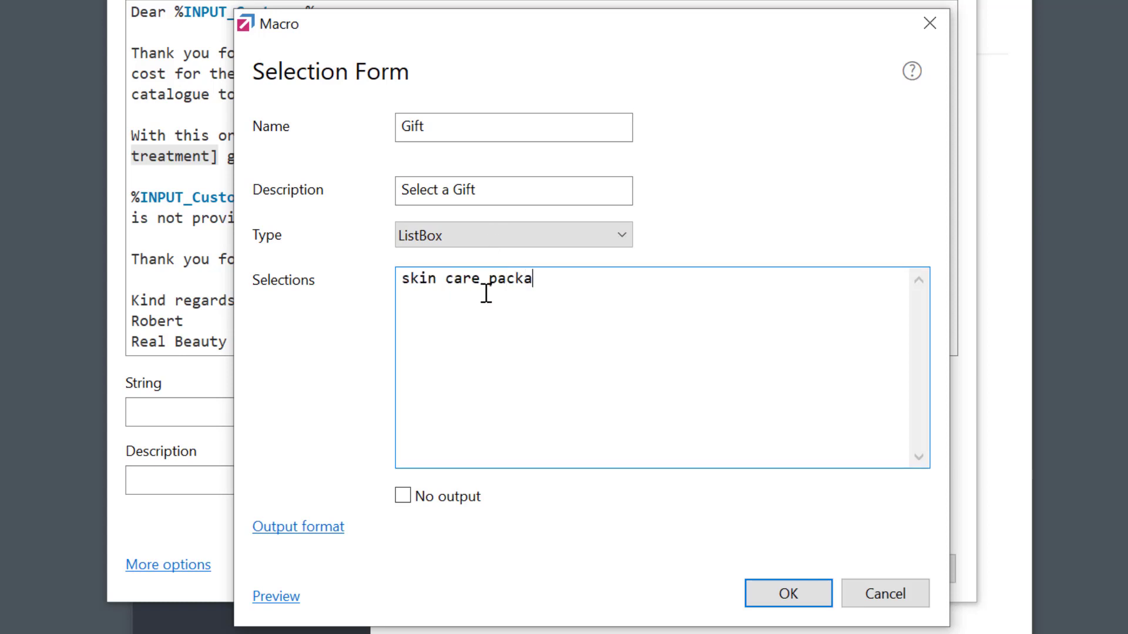
{"action": "key", "text": "Return"}
{"action": "type", "text": "eye care package"}
{"action": "key", "text": "Return"}
{"action": "type", "text": "hair treatment"}
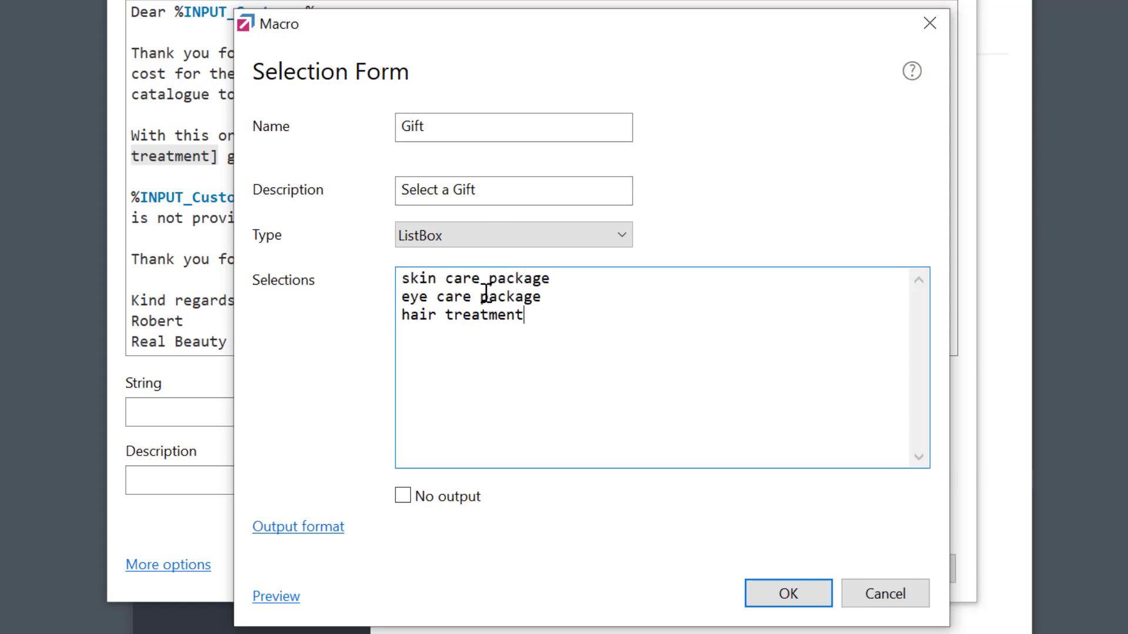
{"action": "left_click", "coordinate": [780, 601]}
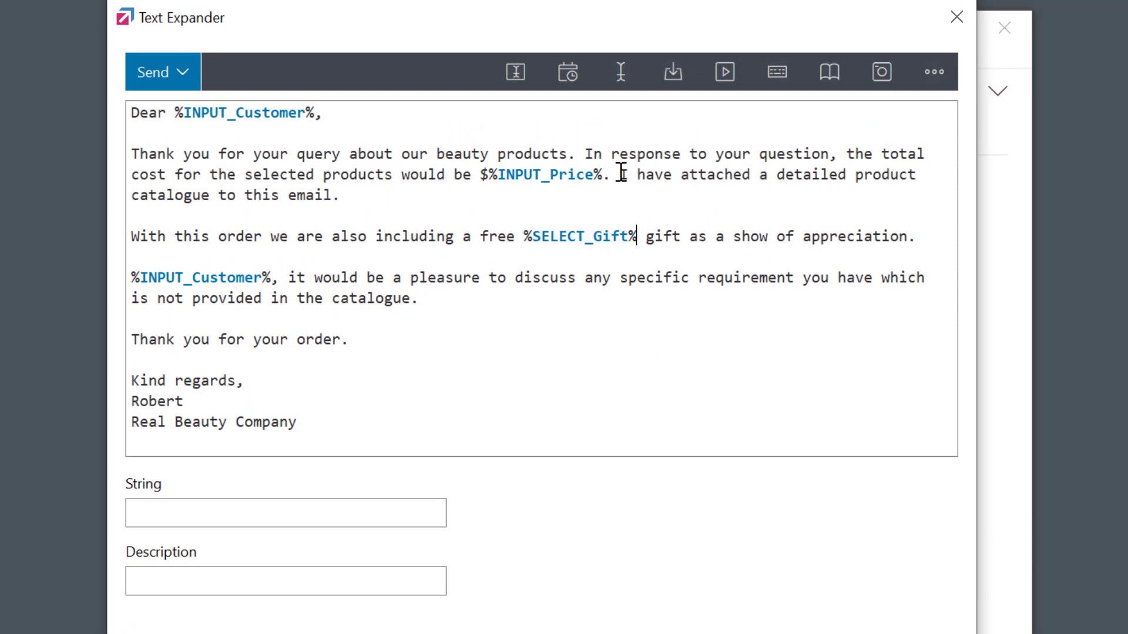
Step: Replace the catalogue sentence with a Catalogue CheckBox selection whose option is that sentence
{"action": "left_click_drag", "start_coordinate": [615, 174], "coordinate": [615, 190]}
{"action": "key", "text": "ctrl+c"}
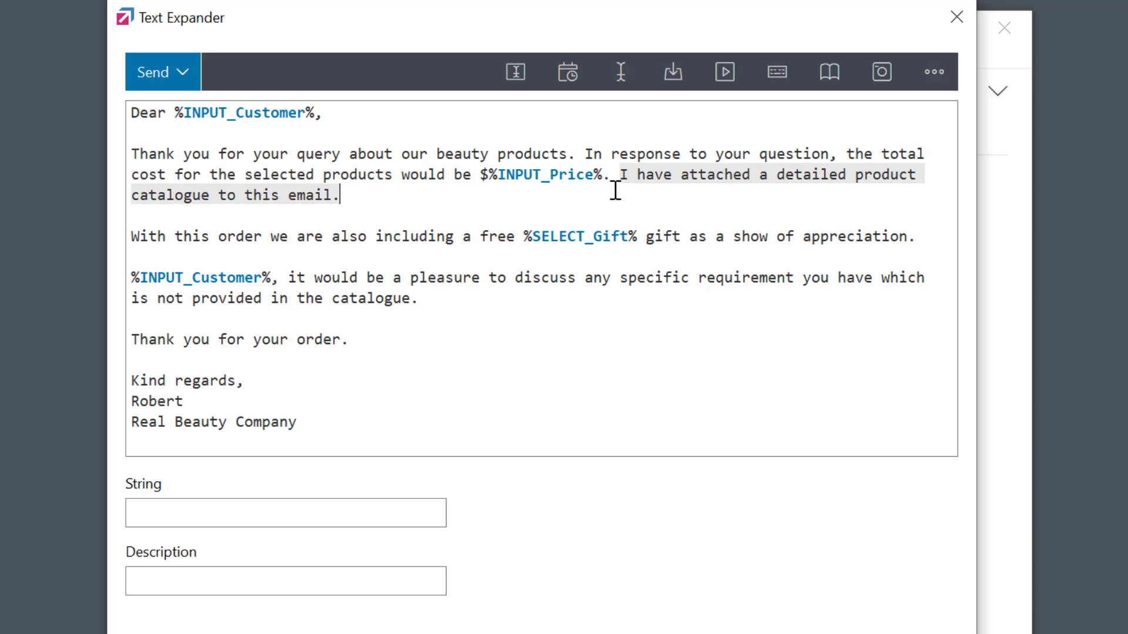
{"action": "left_click", "coordinate": [515, 73]}
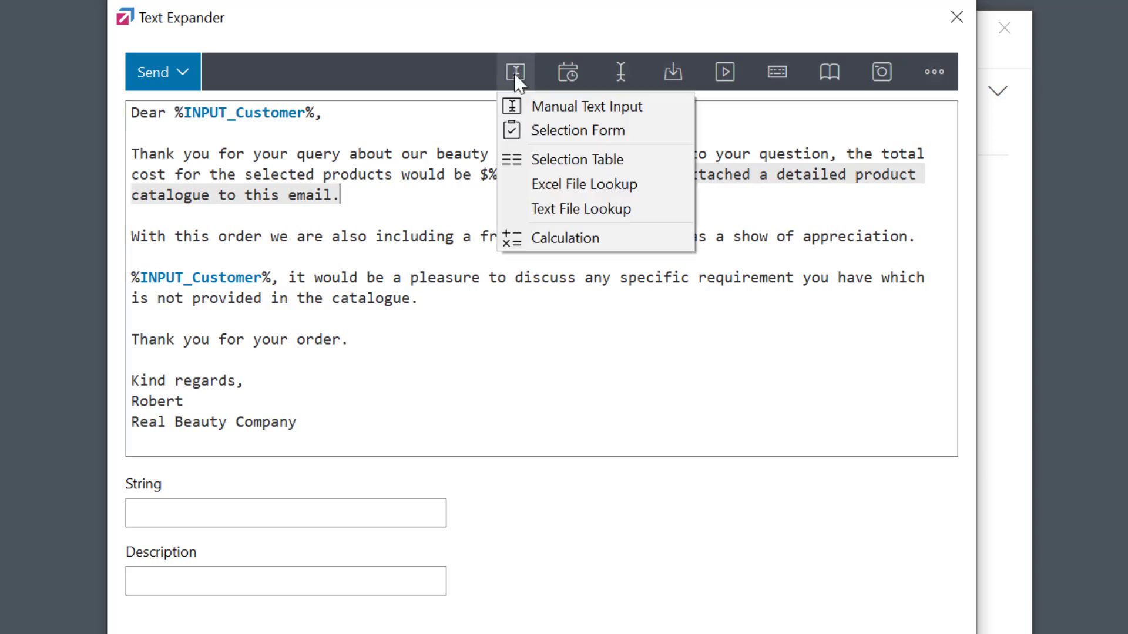
{"action": "left_click", "coordinate": [547, 132]}
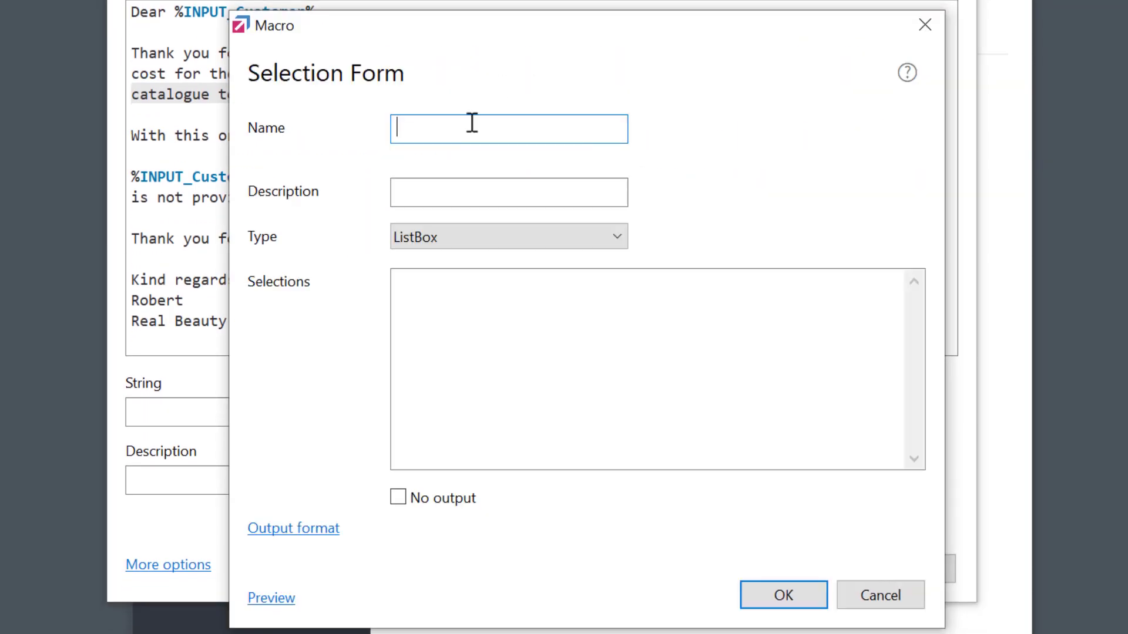
{"action": "type", "text": "Catalogue"}
{"action": "left_click", "coordinate": [448, 240]}
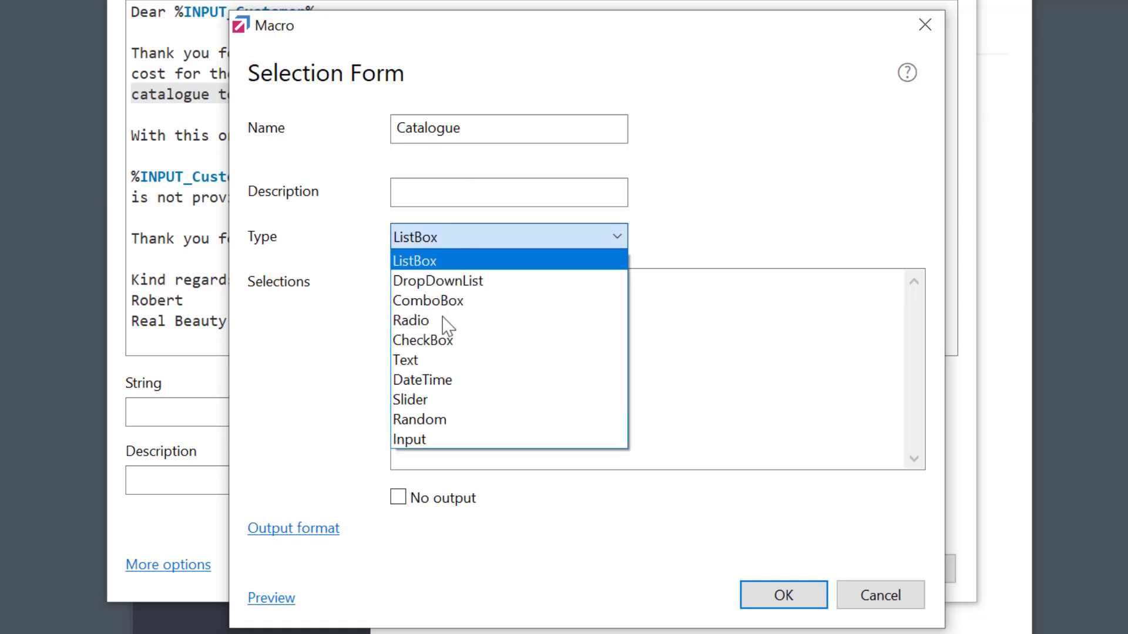
{"action": "left_click", "coordinate": [446, 341]}
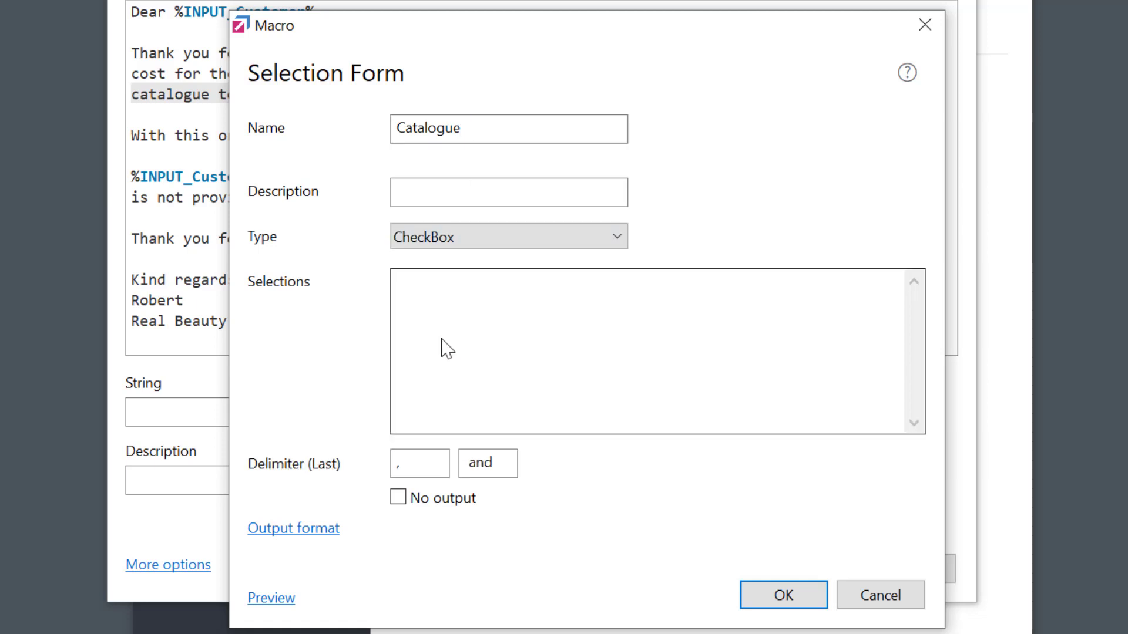
{"action": "left_click", "coordinate": [440, 325]}
{"action": "key", "text": "ctrl+v"}
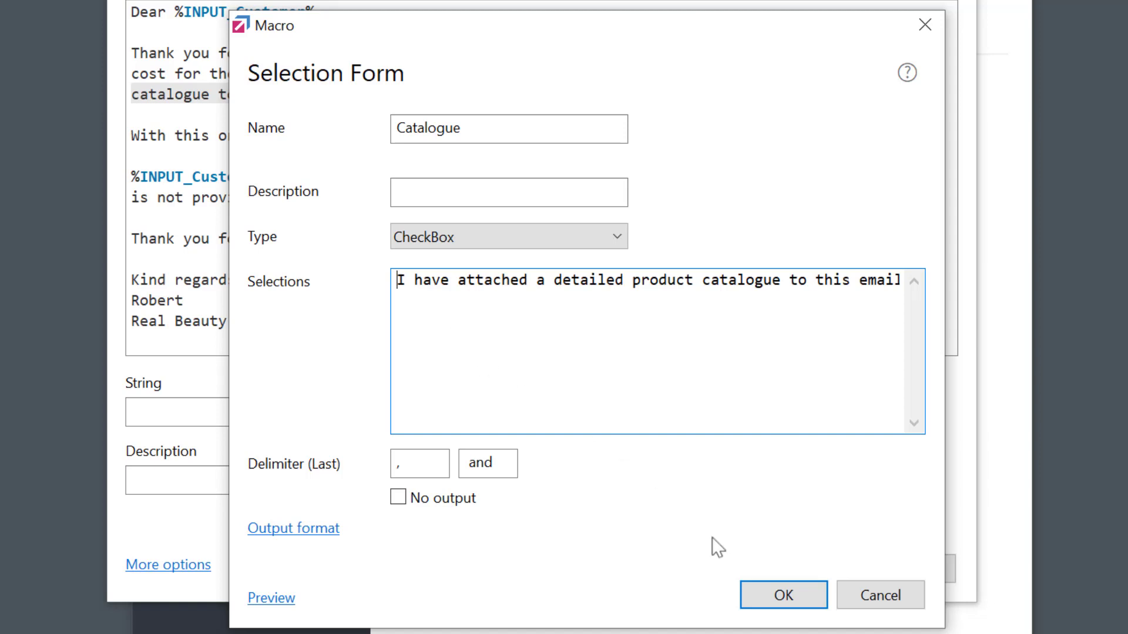
{"action": "left_click", "coordinate": [786, 600]}
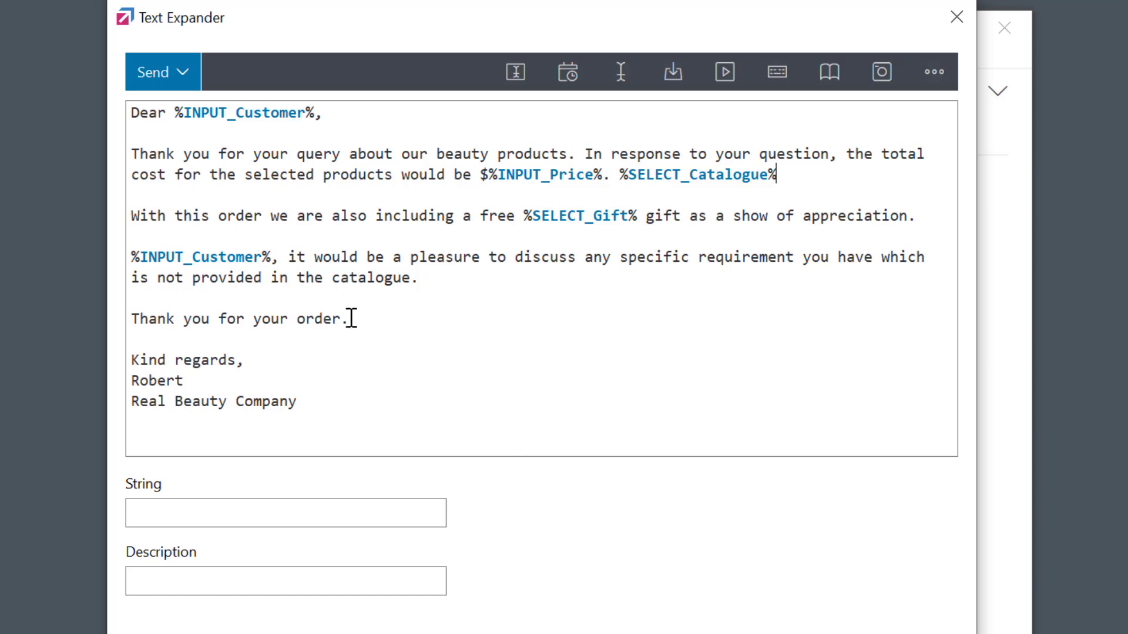
Step: Replace the thank-you line with a multi-line Add input defaulting to 'Thank you for your order.'
{"action": "left_click_drag", "start_coordinate": [351, 318], "coordinate": [130, 318]}
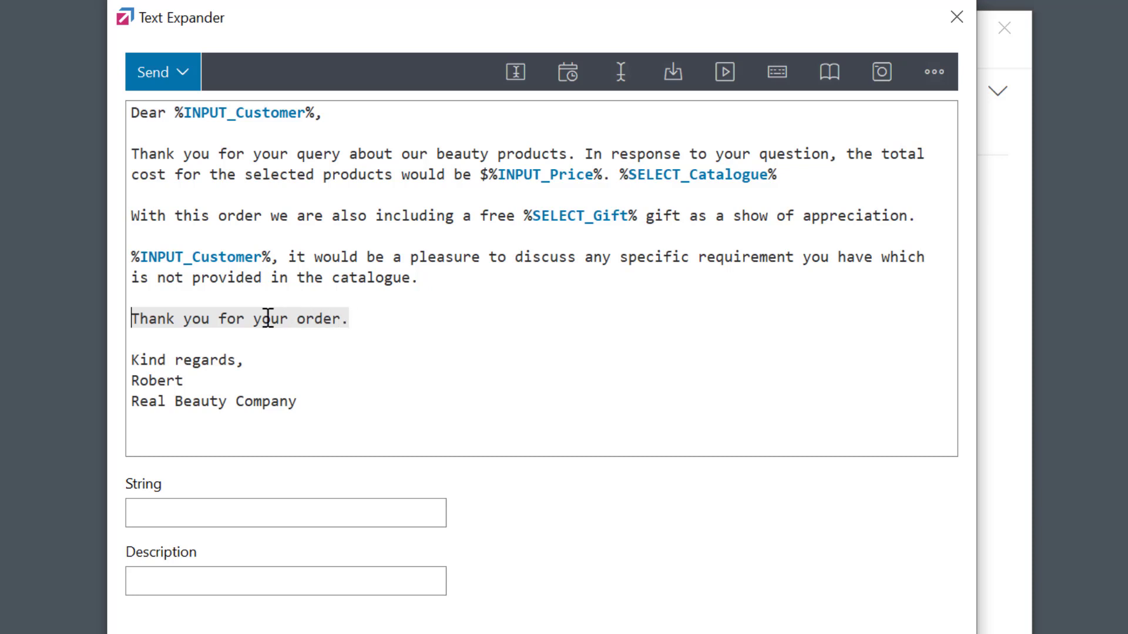
{"action": "left_click", "coordinate": [515, 72]}
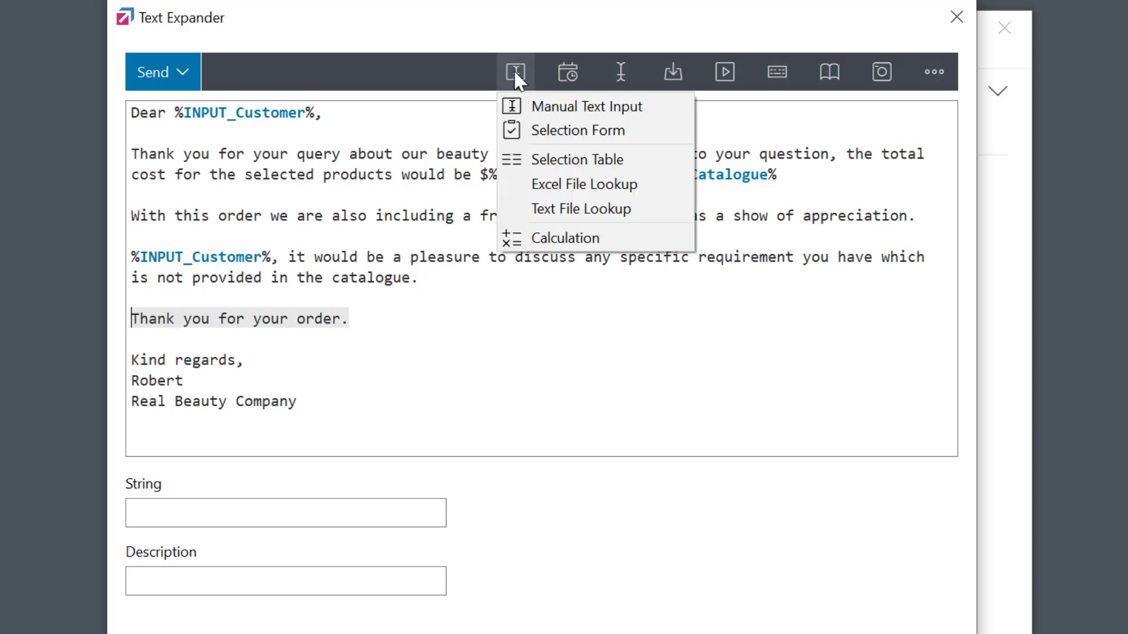
{"action": "left_click", "coordinate": [525, 108]}
{"action": "type", "text": "A"}
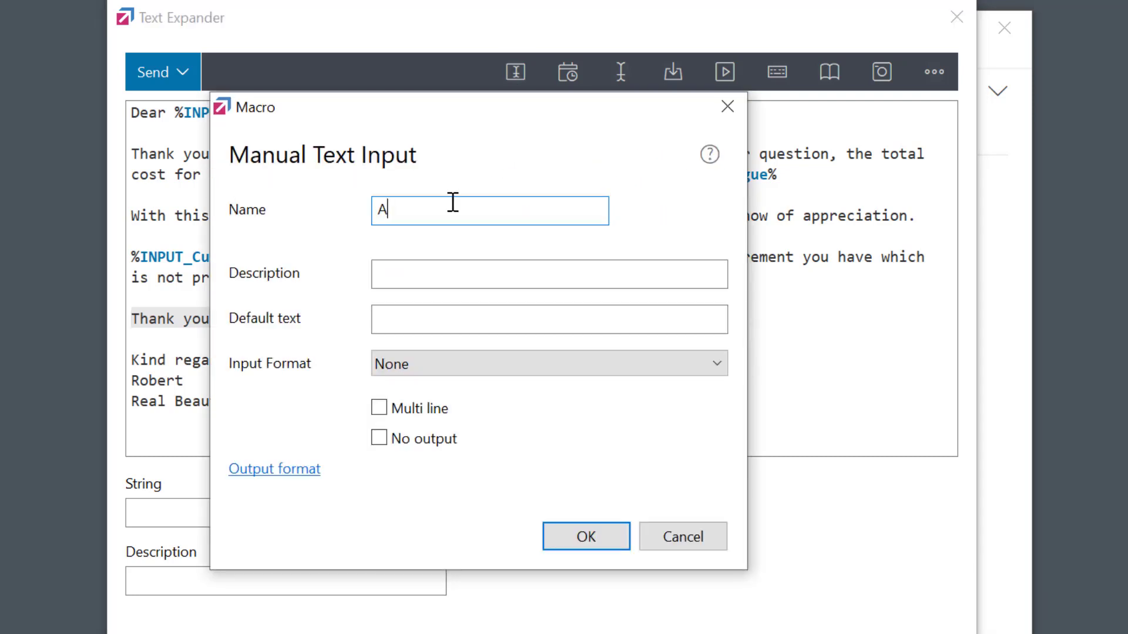
{"action": "type", "text": "dd"}
{"action": "left_click", "coordinate": [450, 264]}
{"action": "type", "text": "Addit"}
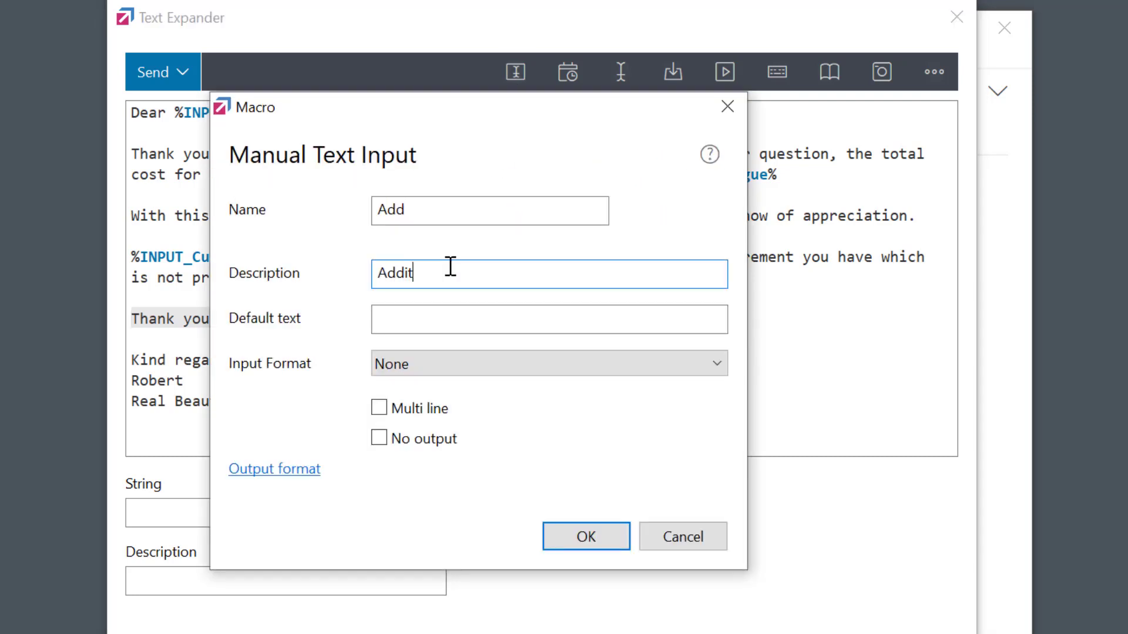
{"action": "type", "text": "ional text"}
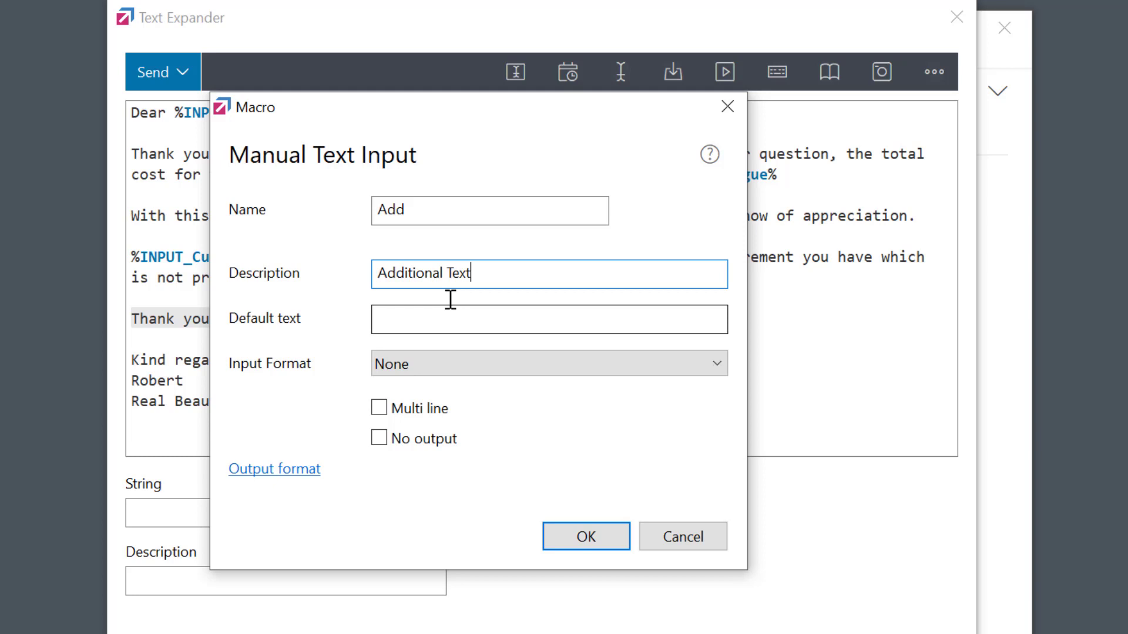
{"action": "left_click", "coordinate": [450, 322]}
{"action": "type", "text": "Thank you for your order."}
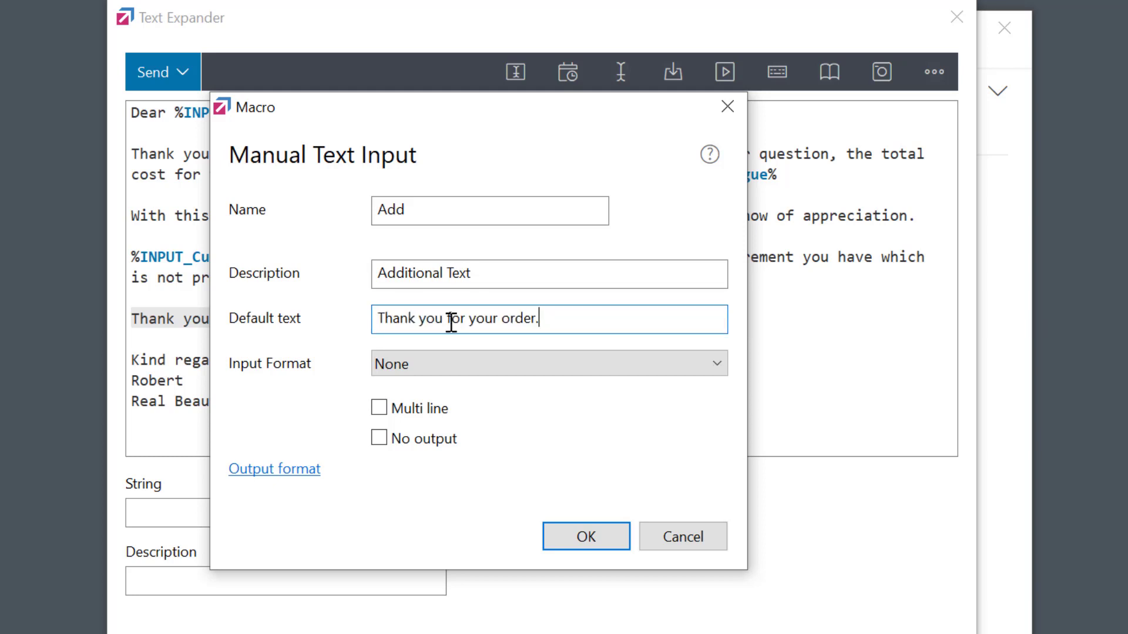
{"action": "left_click", "coordinate": [418, 415]}
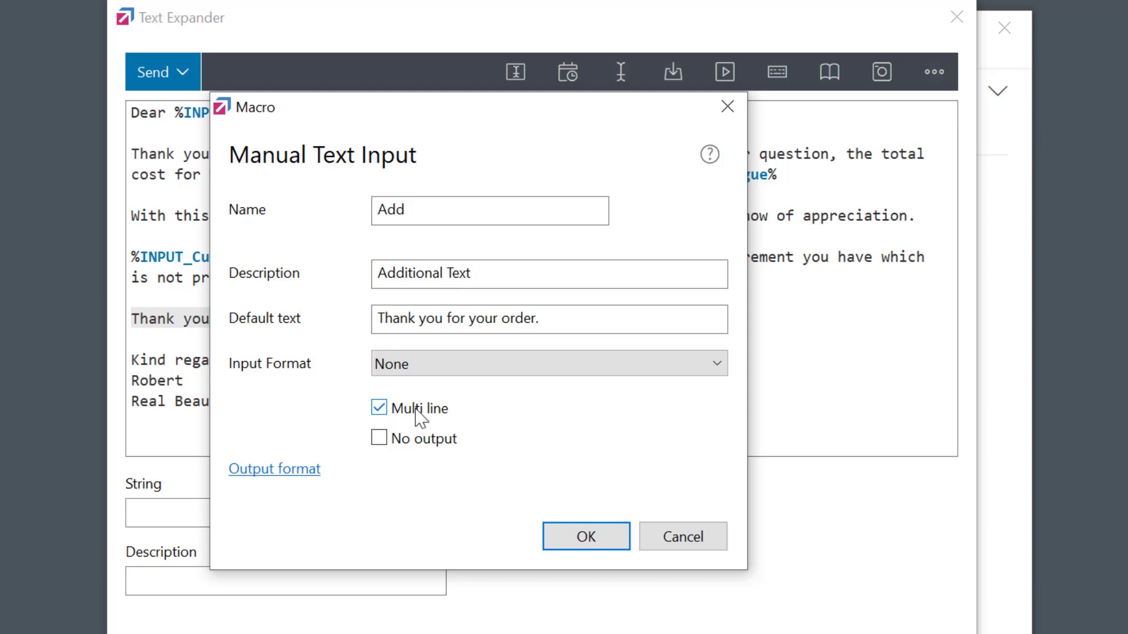
{"action": "left_click", "coordinate": [598, 536]}
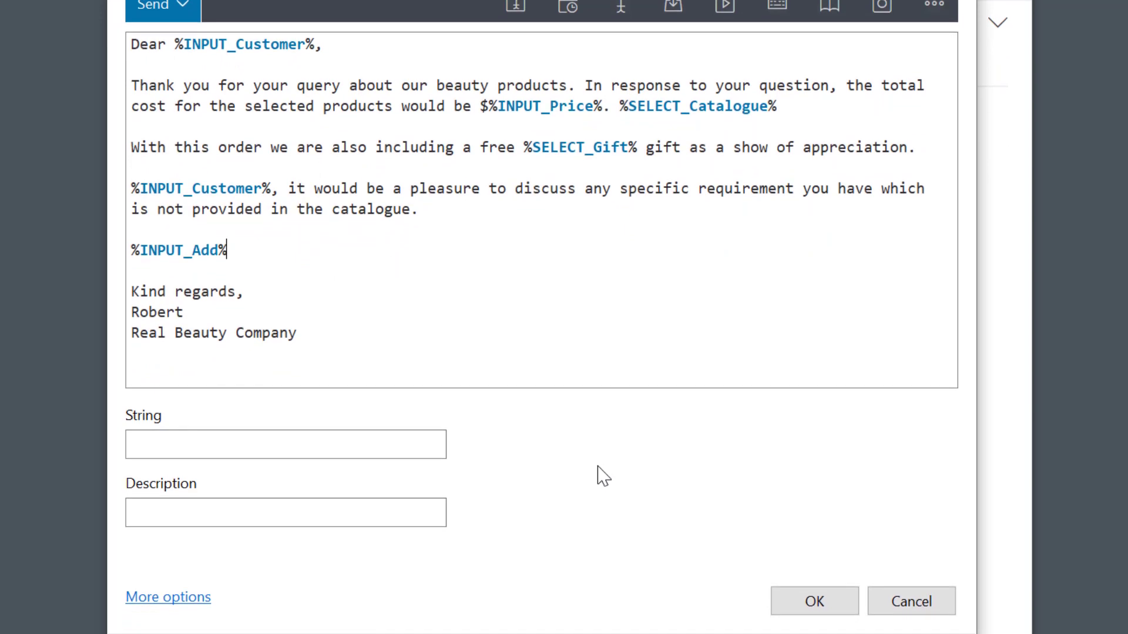
Step: Save the snippet with abbreviation xquote and description 'Quote Mail'
{"action": "left_click", "coordinate": [209, 448]}
{"action": "type", "text": "x"}
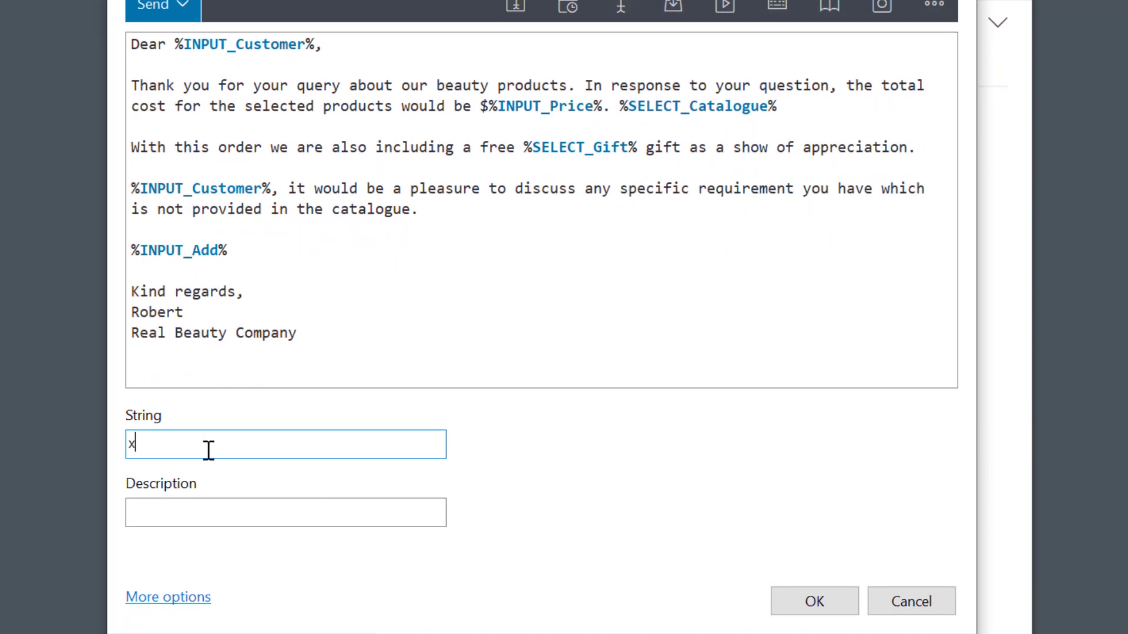
{"action": "type", "text": "quote"}
{"action": "left_click", "coordinate": [236, 516]}
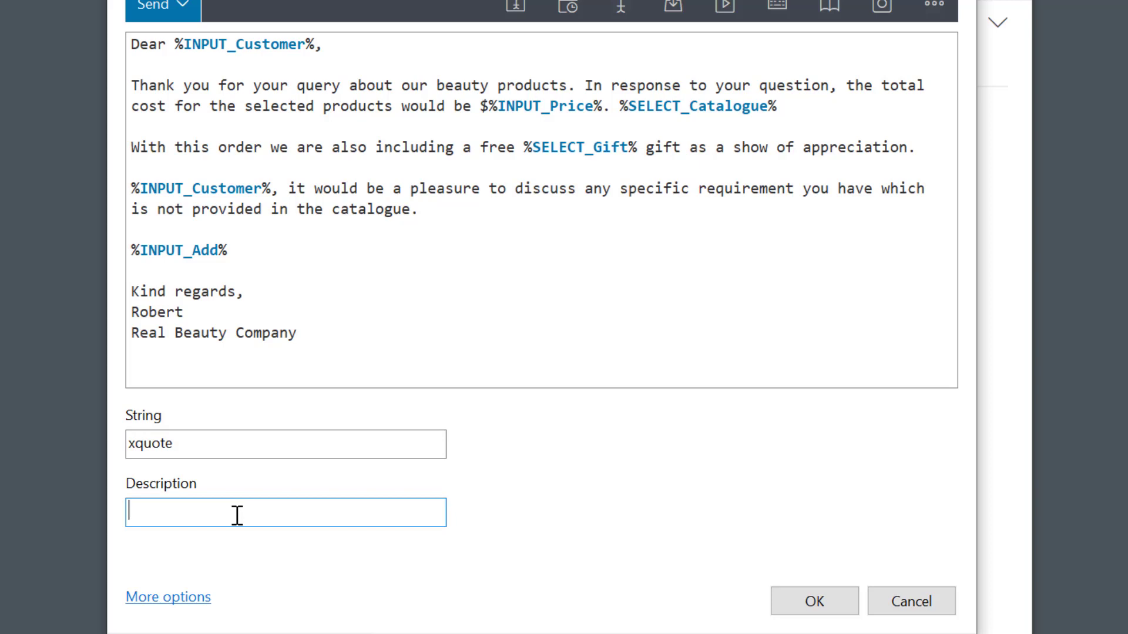
{"action": "type", "text": "Quote Mail"}
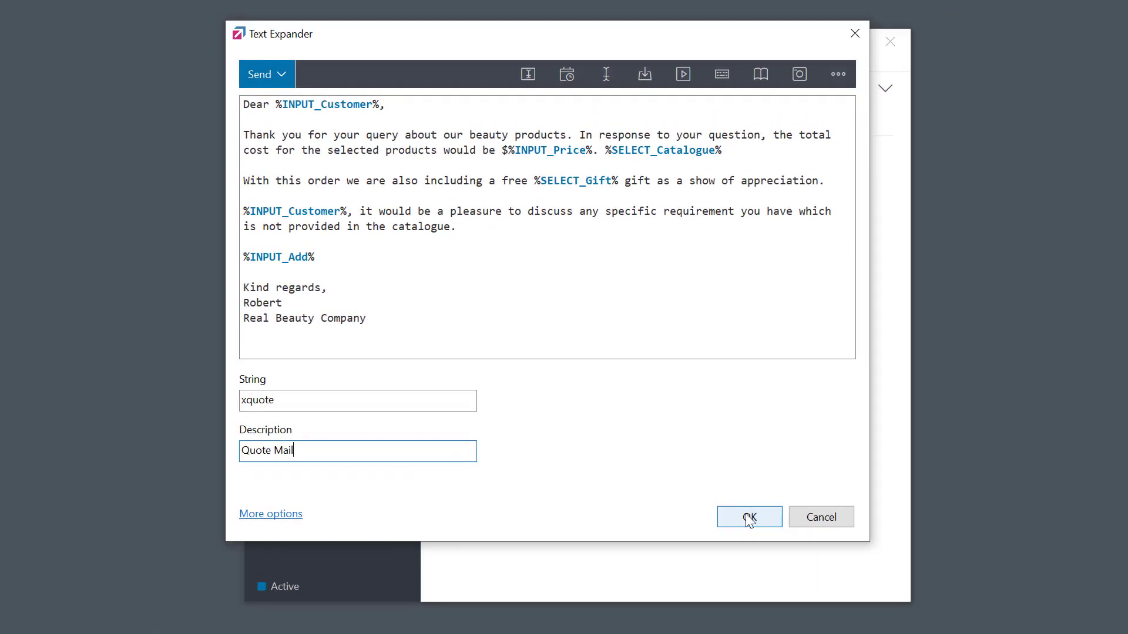
{"action": "left_click", "coordinate": [749, 518]}
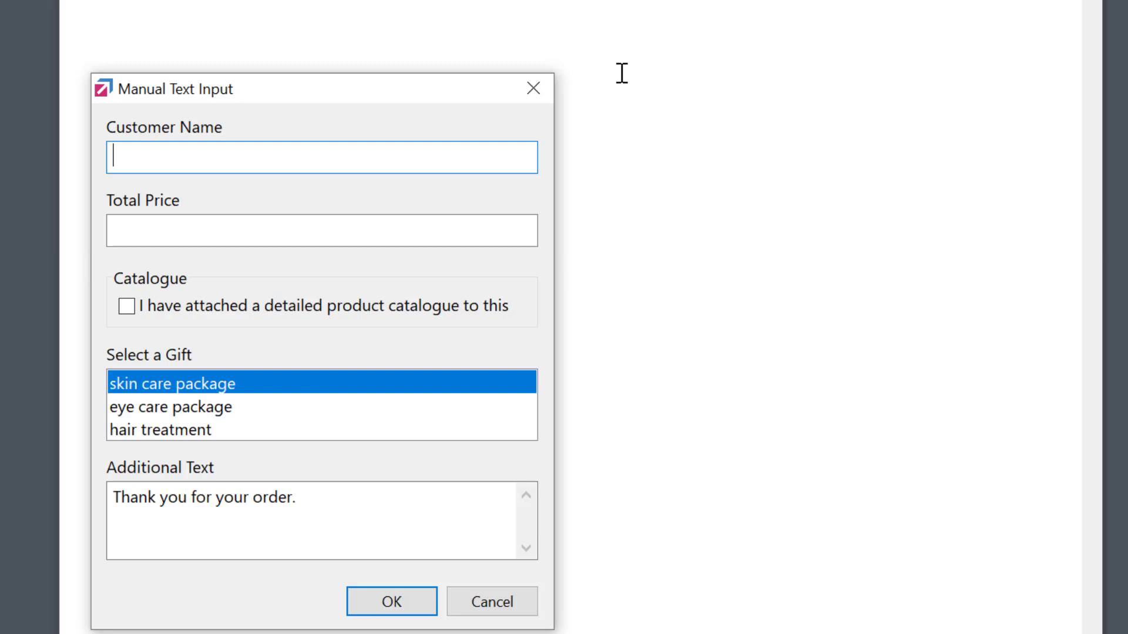
Step: Fill the xquote form with a customer name, price 1,200, catalogue ticked and eye care package
{"action": "type", "text": "George"}
{"action": "key", "text": "Tab"}
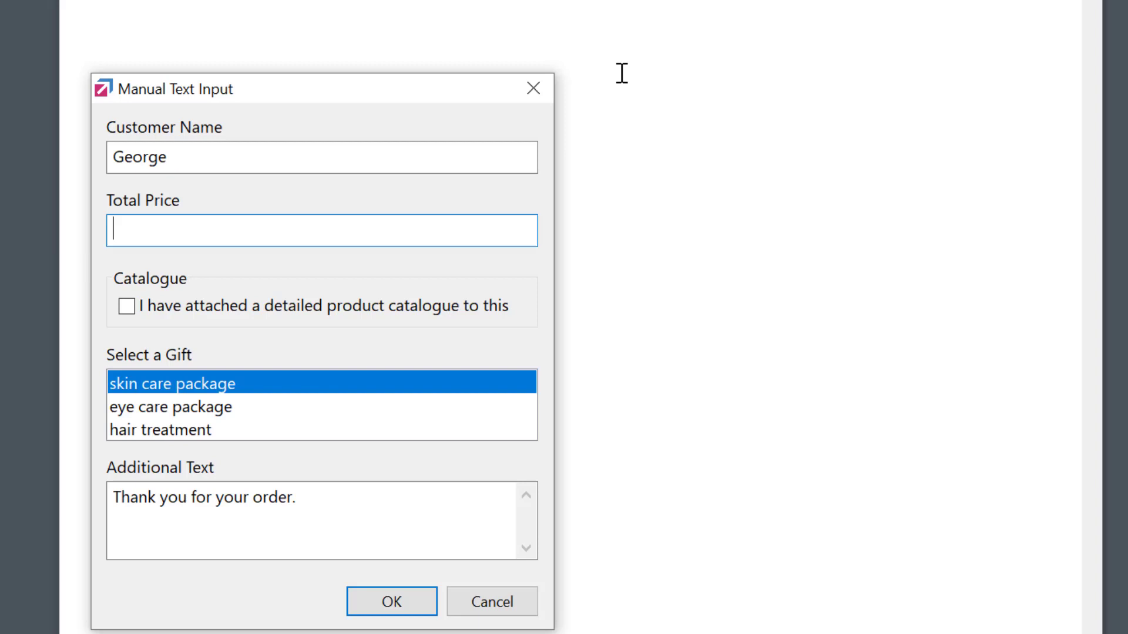
{"action": "type", "text": "1,200"}
{"action": "left_click", "coordinate": [137, 318]}
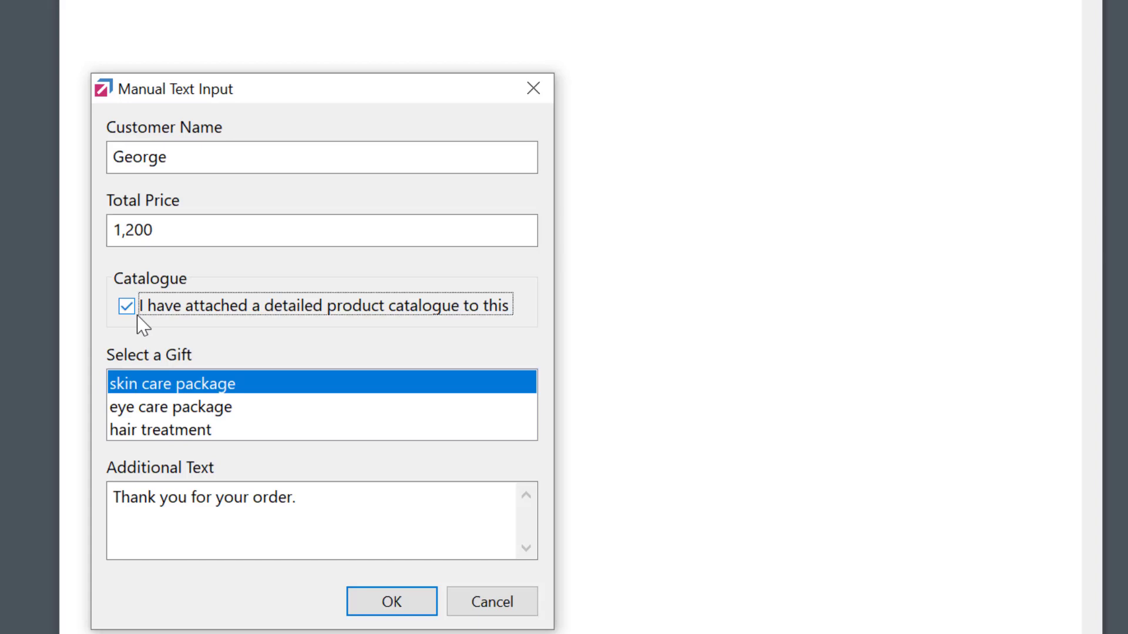
{"action": "left_click", "coordinate": [154, 408]}
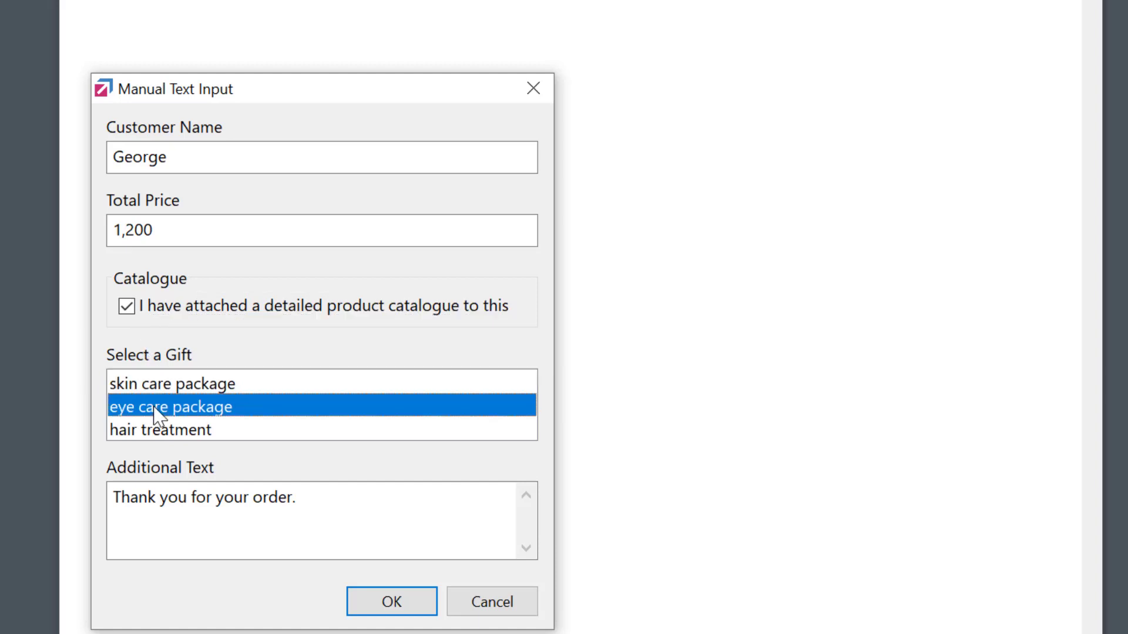
{"action": "left_click", "coordinate": [392, 602]}
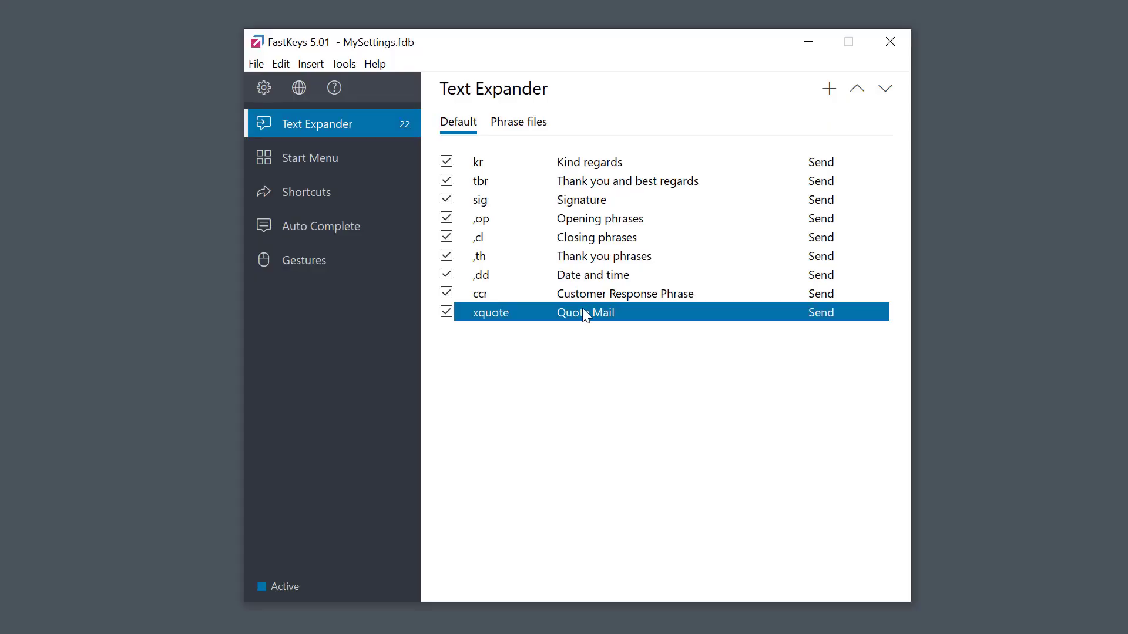
Step: Prefix the xquote Catalogue option with 'Attached::' so the checkbox is labelled Attached
{"action": "double_click", "coordinate": [582, 311]}
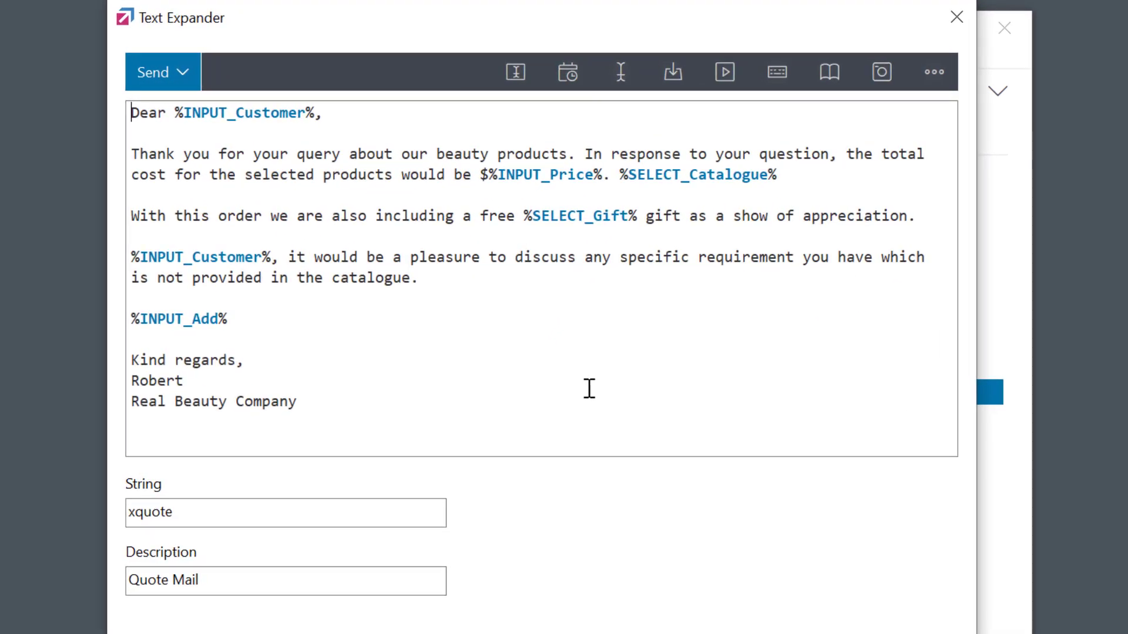
{"action": "left_click", "coordinate": [673, 177]}
{"action": "double_click", "coordinate": [671, 176]}
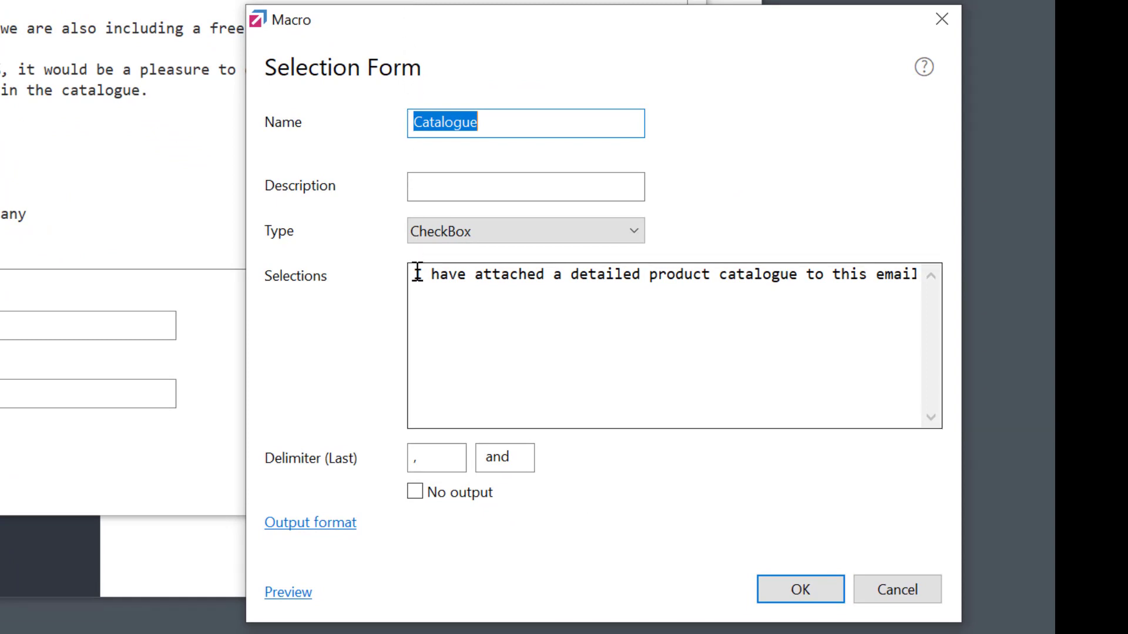
{"action": "left_click", "coordinate": [417, 271]}
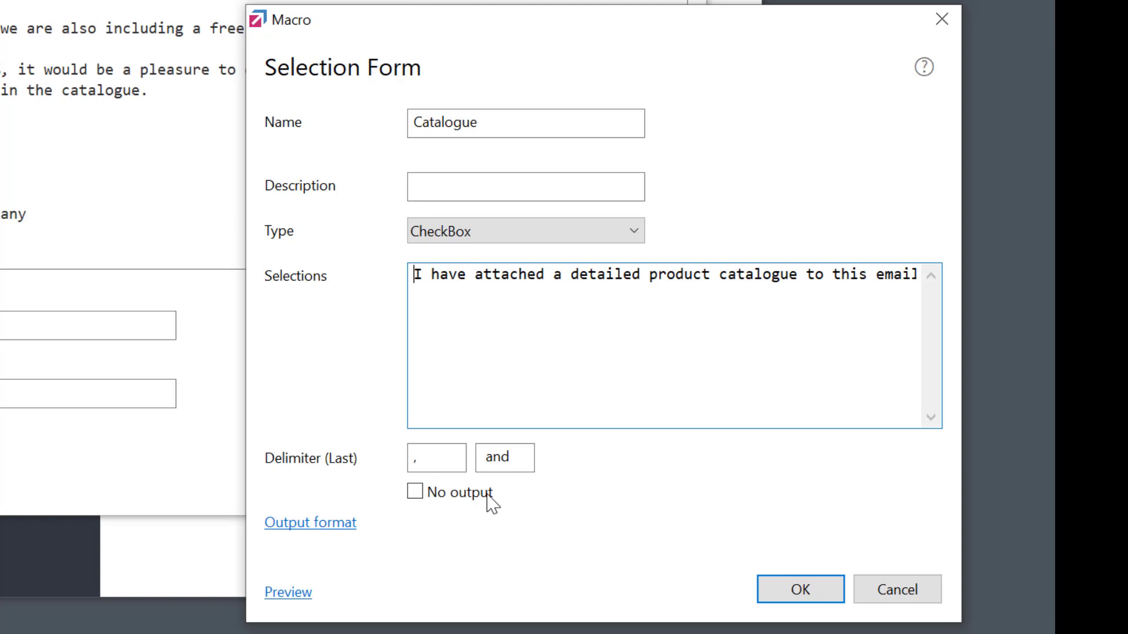
{"action": "type", "text": "Attache"}
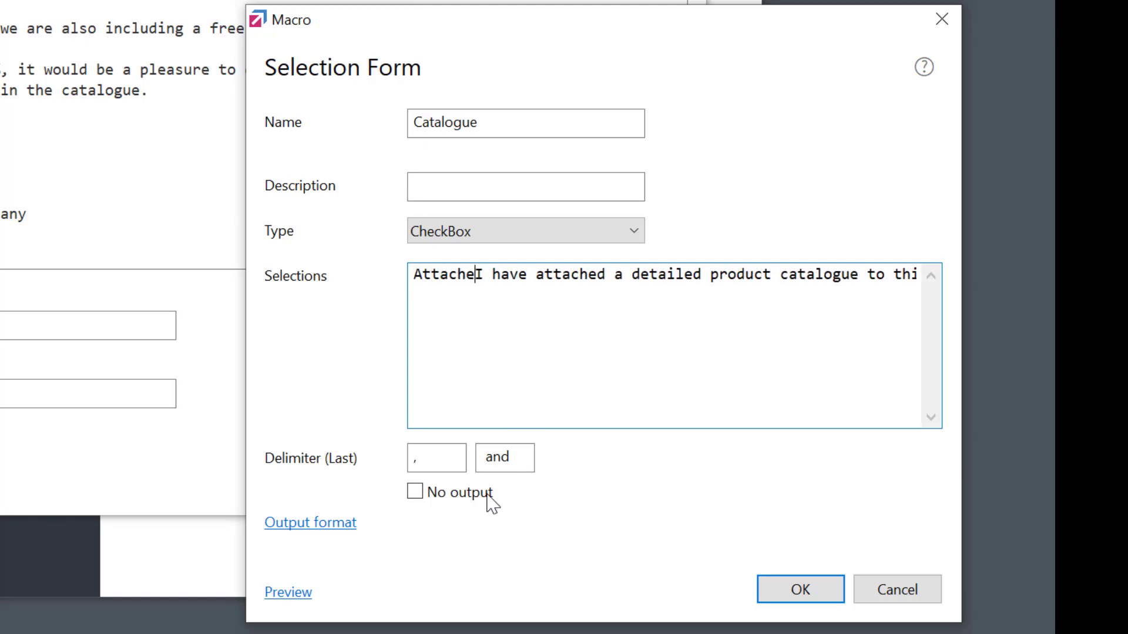
{"action": "type", "text": "d::"}
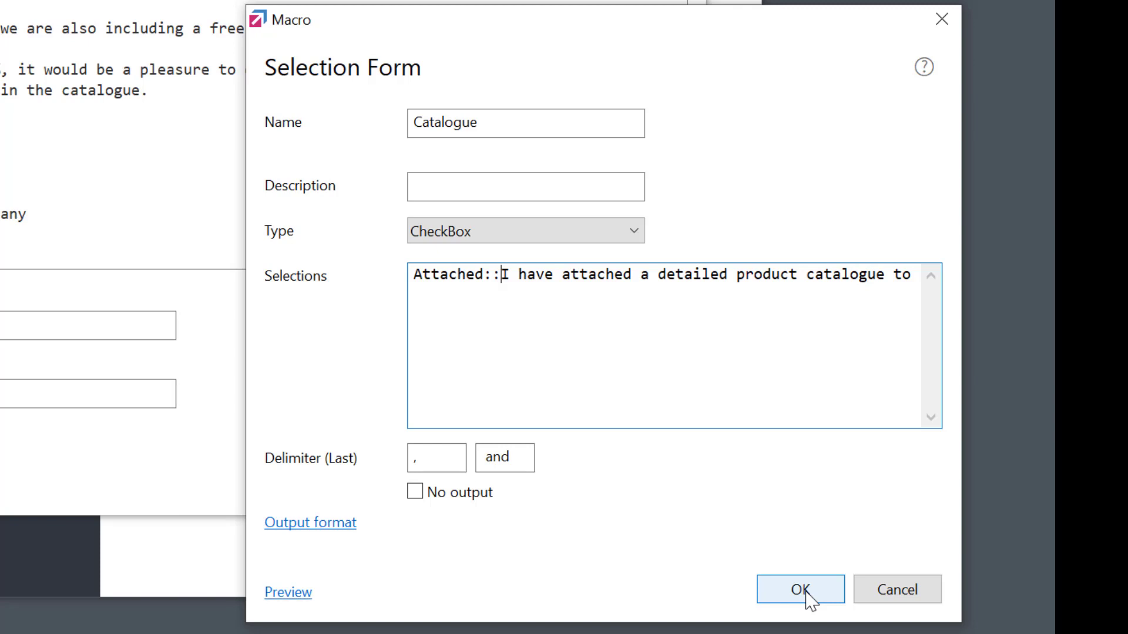
{"action": "left_click", "coordinate": [805, 593]}
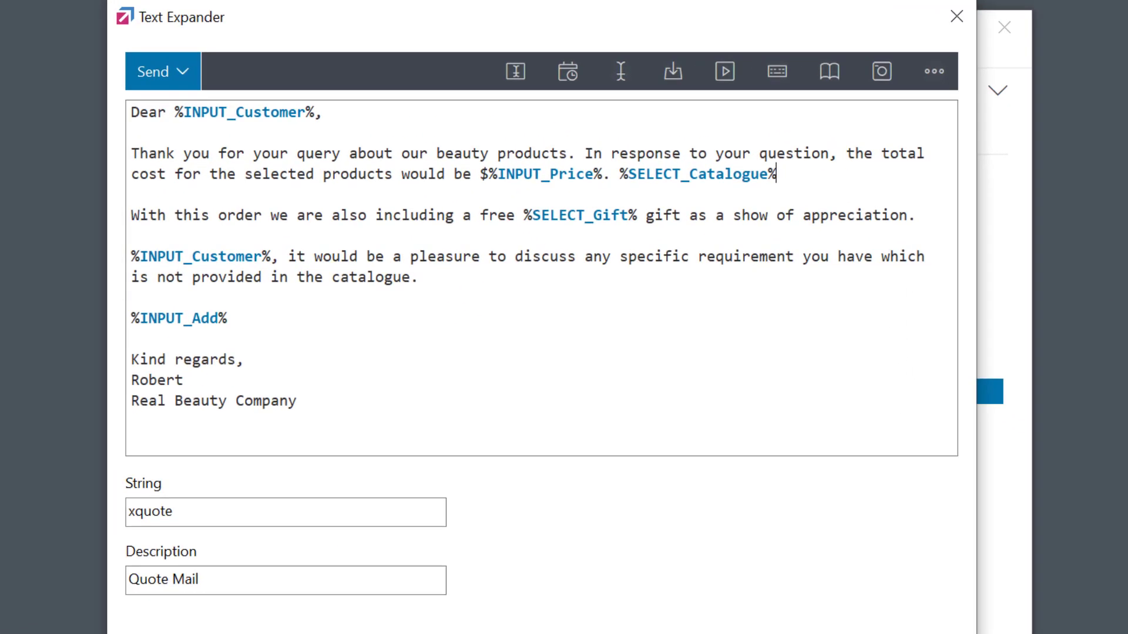
Step: Insert a %A_LongDate% long-date macro below the Real Beauty Company signature and save the xquote snippet
{"action": "left_click", "coordinate": [154, 429]}
{"action": "key", "text": "Return"}
{"action": "key", "text": "Return"}
{"action": "left_click", "coordinate": [568, 73]}
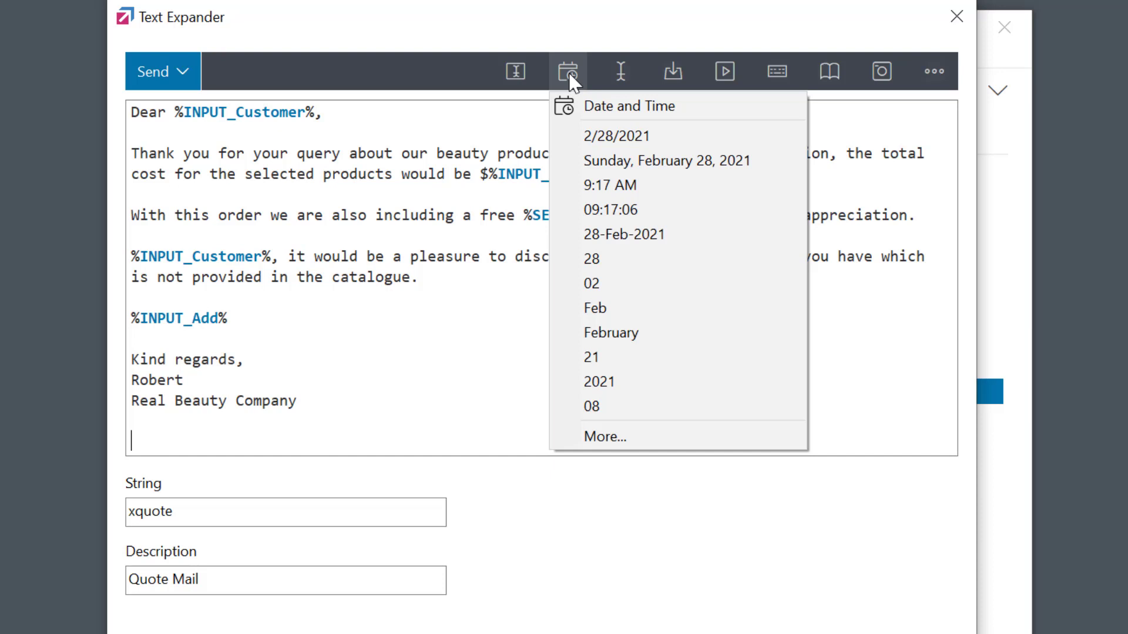
{"action": "left_click", "coordinate": [580, 161]}
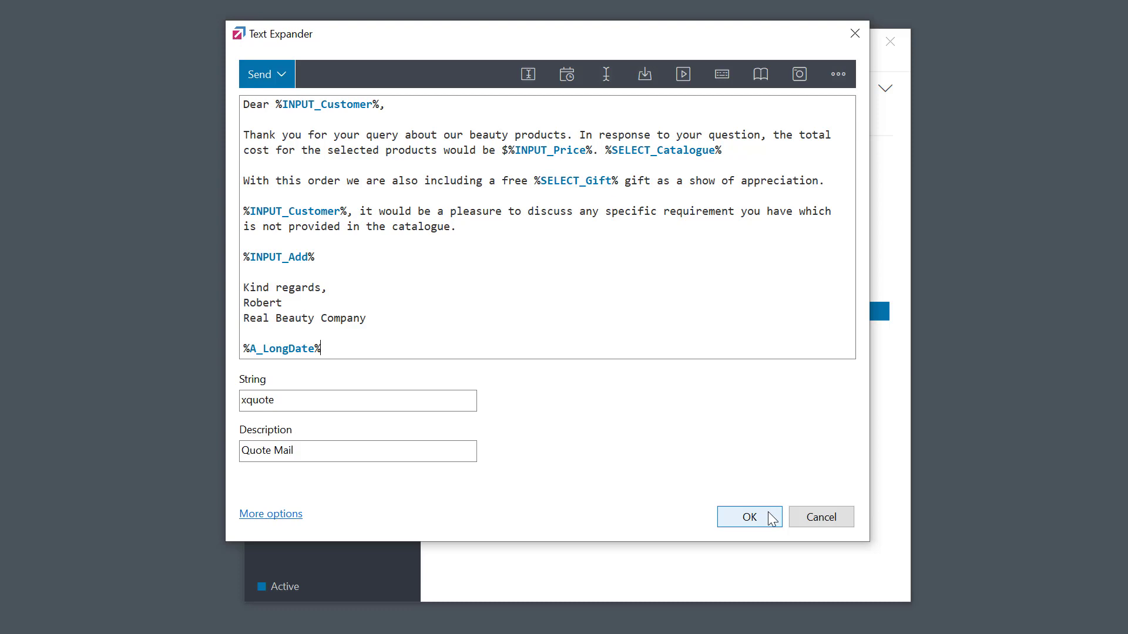
{"action": "left_click", "coordinate": [771, 518]}
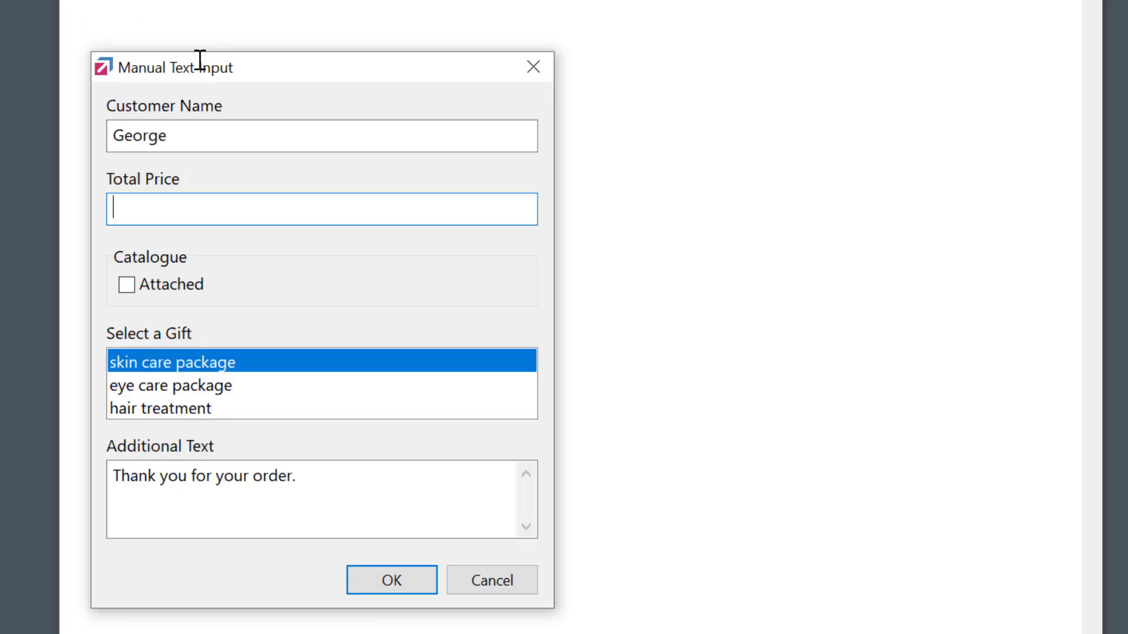
Step: Fill the xquote form with total 1,200, catalogue Attached, hair treatment gift, and 'Have a nice day!'
{"action": "type", "text": "1,200"}
{"action": "left_click", "coordinate": [128, 286]}
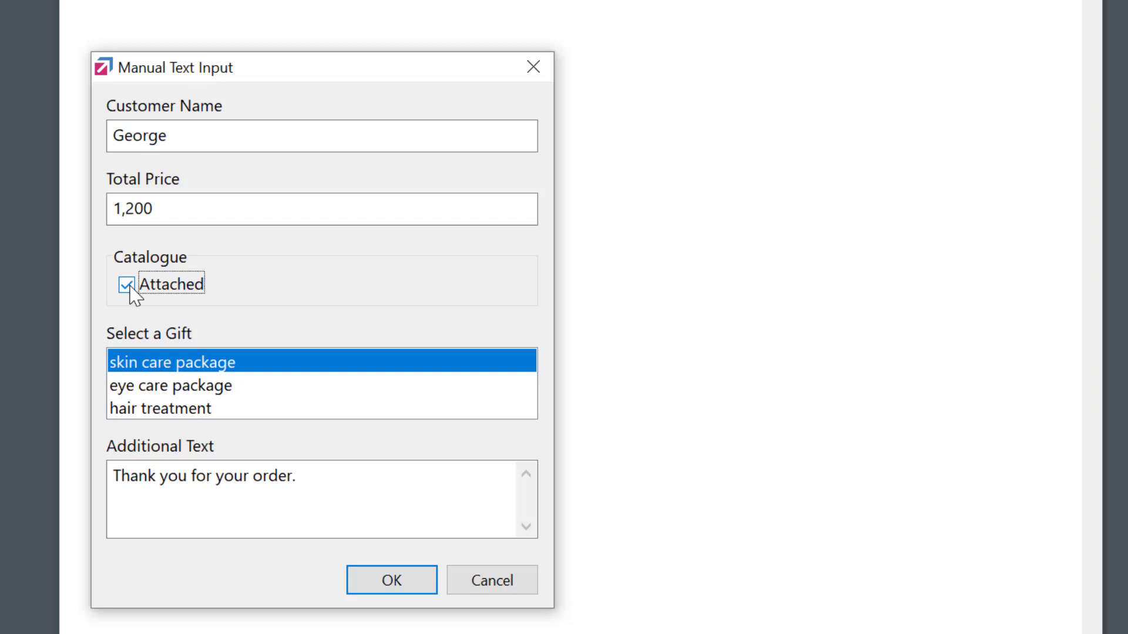
{"action": "left_click", "coordinate": [158, 409]}
{"action": "left_click", "coordinate": [318, 470]}
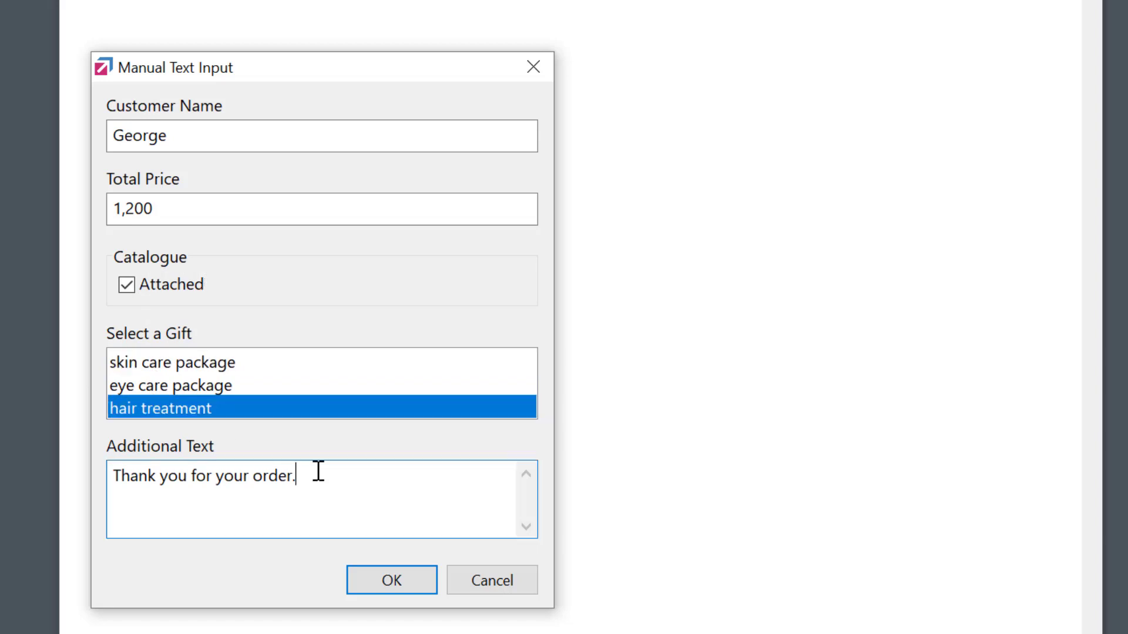
{"action": "type", "text": "Have a nice day!"}
{"action": "left_click", "coordinate": [376, 581]}
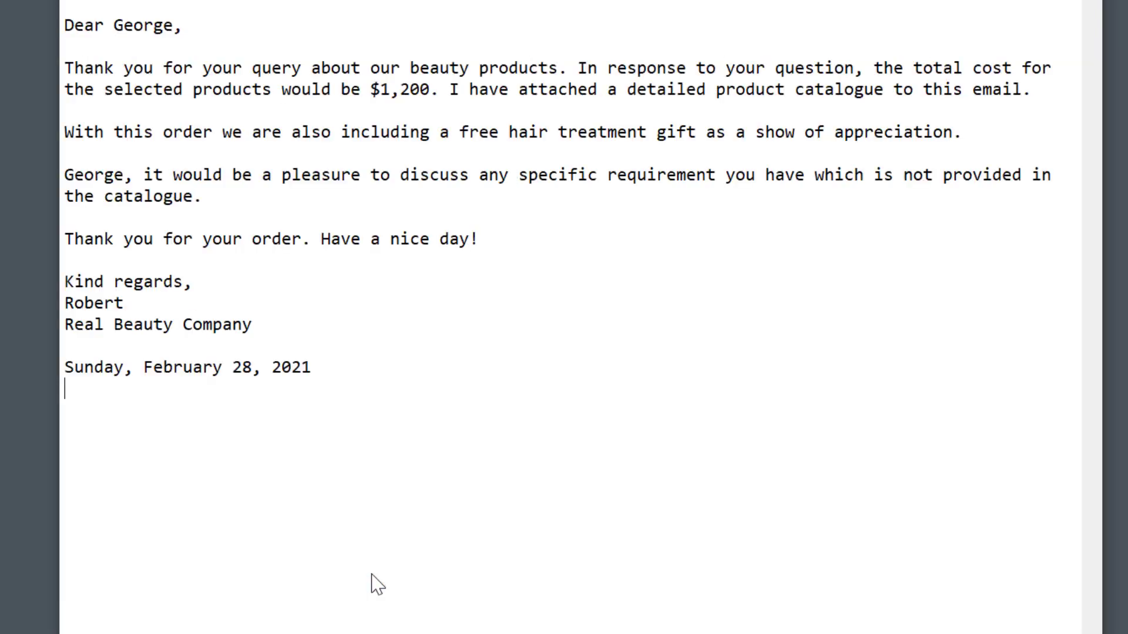